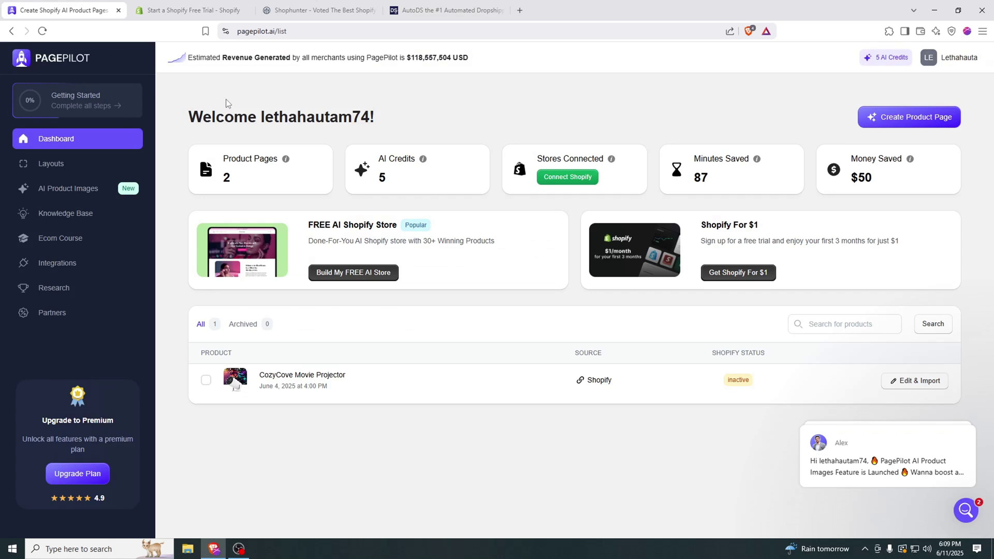
Step: Cycle through the Shopify trial, Shophunter and AutoDS tabs, landing on the My Store admin home
{"action": "left_click", "coordinate": [191, 10]}
{"action": "left_click", "coordinate": [311, 4]}
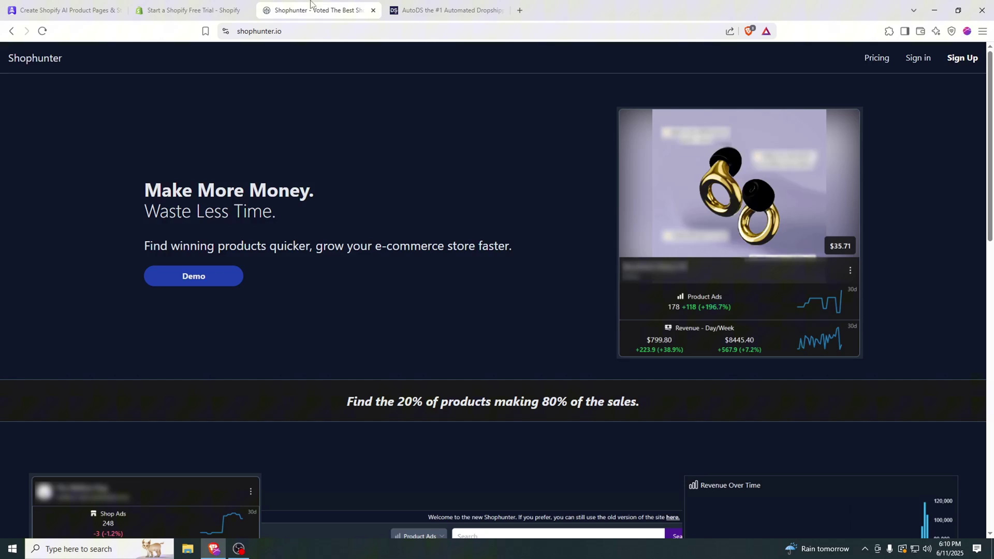
{"action": "left_click", "coordinate": [437, 11]}
{"action": "left_click", "coordinate": [192, 11]}
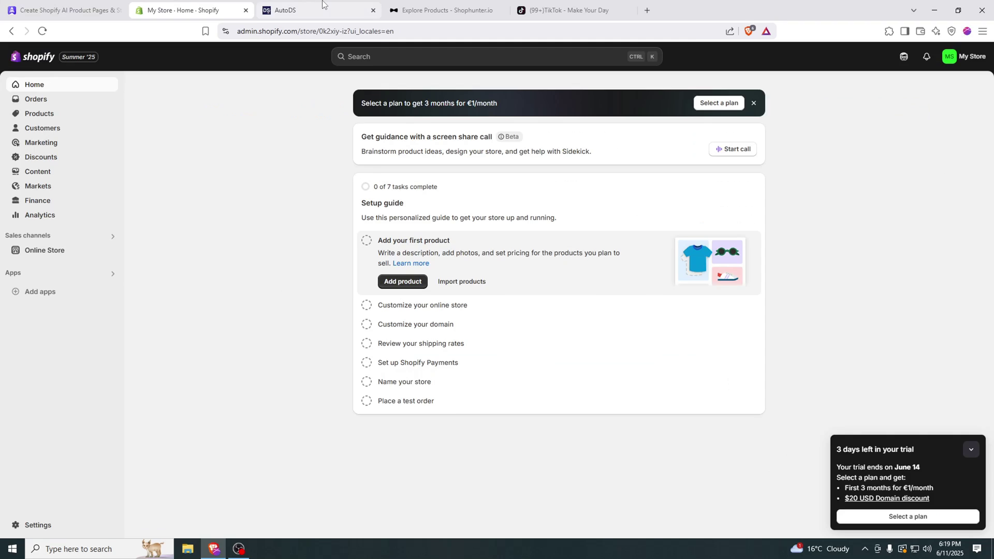
Step: Check the AutoDS store-connection onboarding and Shophunter tabs, then switch to the TikTok For You feed
{"action": "left_click", "coordinate": [321, 7]}
{"action": "left_click", "coordinate": [446, 7]}
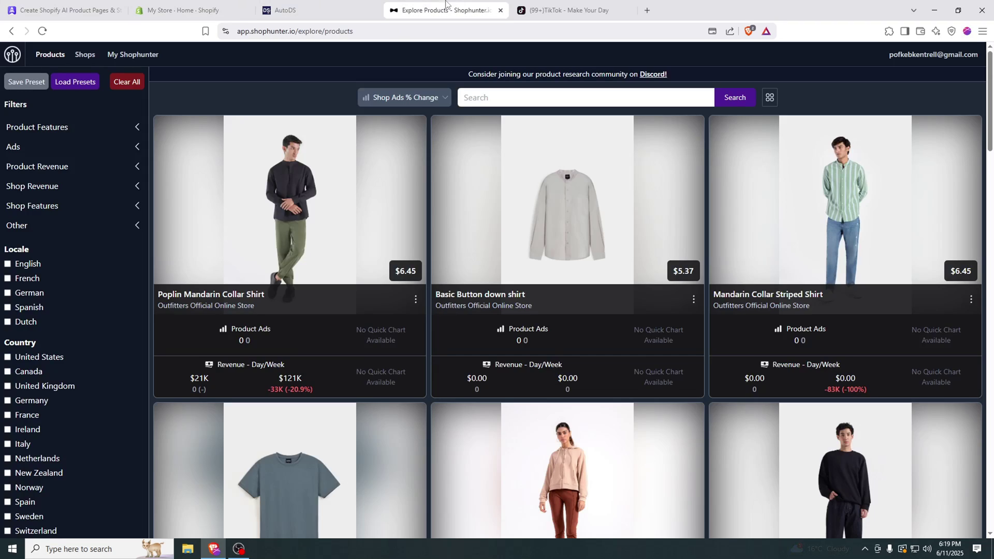
{"action": "left_click", "coordinate": [311, 10]}
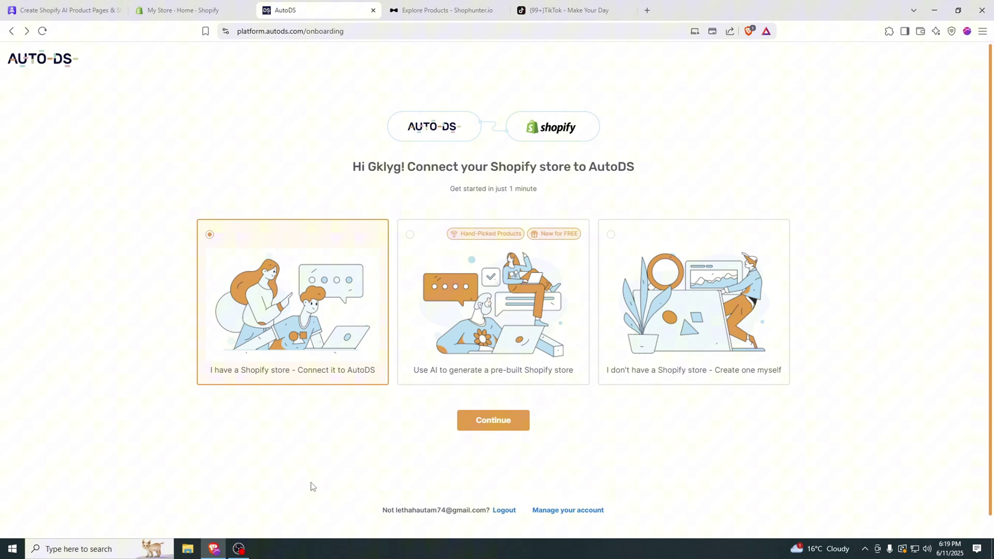
{"action": "key", "text": "ctrl+Tab"}
{"action": "key", "text": "ctrl+Tab"}
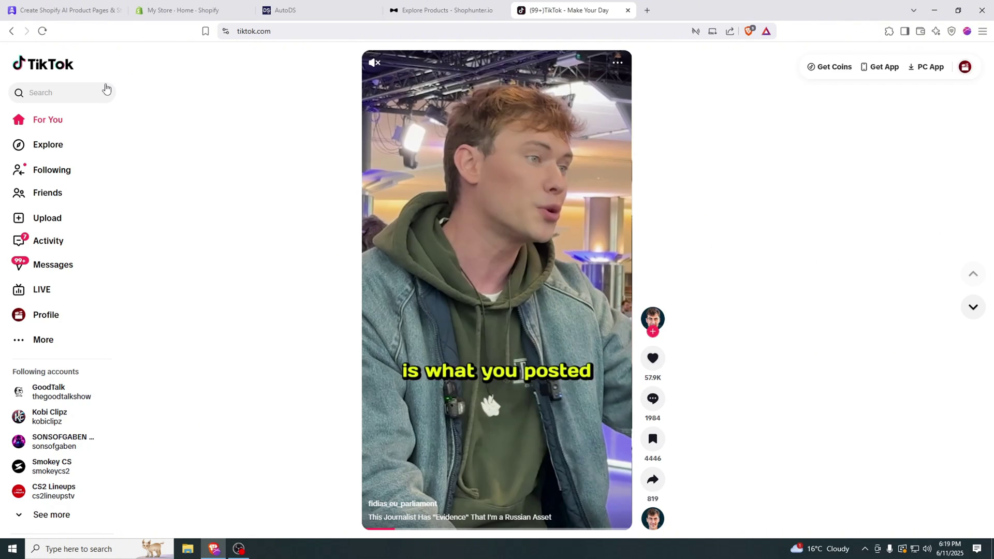
Step: Search TikTok for 'tiktok made me buy it', replacing earlier 'aliexpress finds' and 'tiktok fins' queries
{"action": "left_click", "coordinate": [93, 93]}
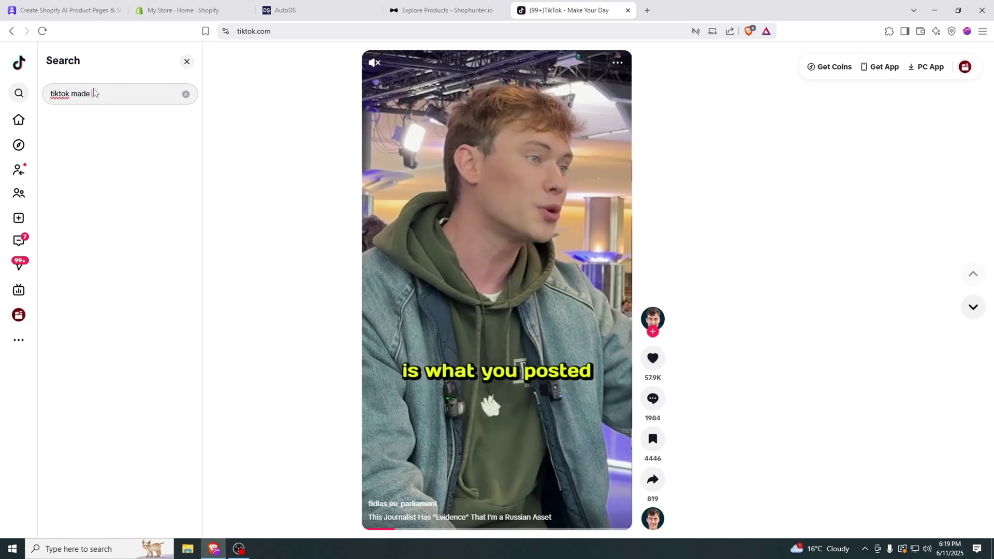
{"action": "key", "text": "ctrl+a"}
{"action": "key", "text": "BackSpace"}
{"action": "type", "text": "aliexpress finds"}
{"action": "key", "text": "ctrl+a"}
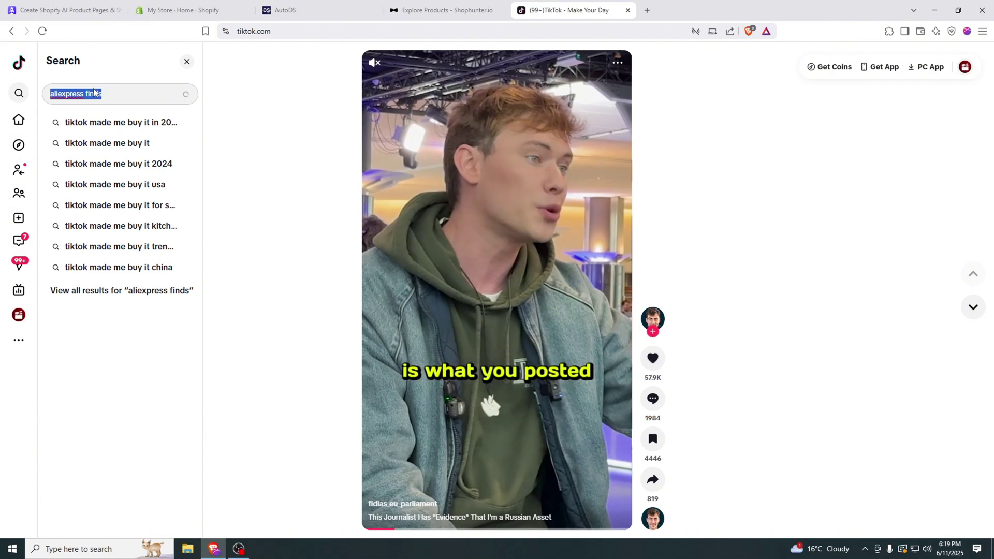
{"action": "type", "text": "tiktok fins"}
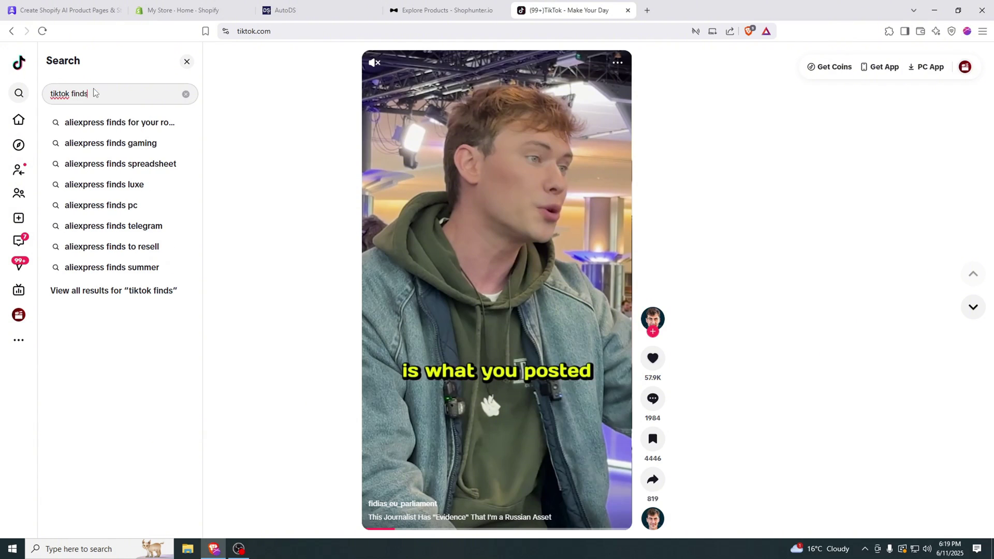
{"action": "key", "text": "ctrl+a"}
{"action": "type", "text": "t"}
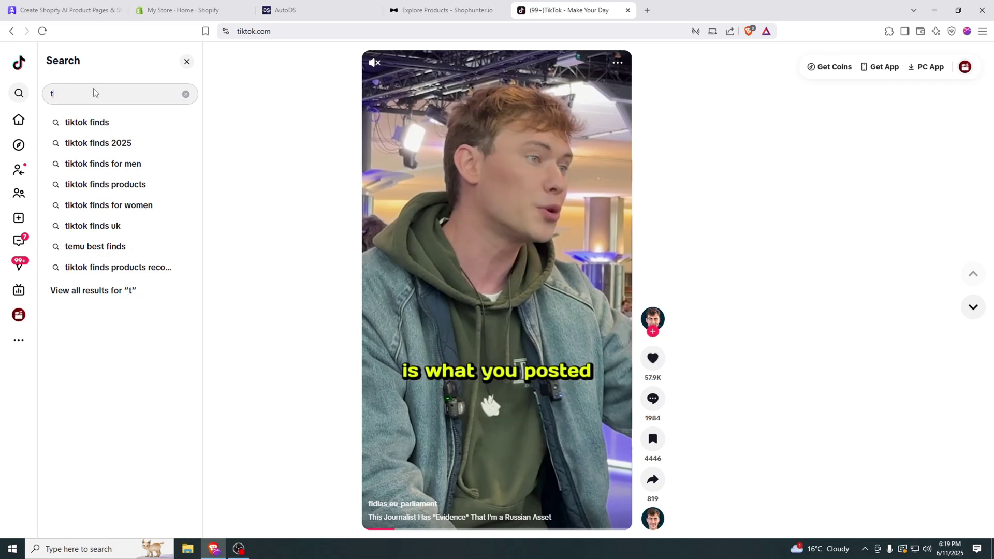
{"action": "type", "text": "iktok made "}
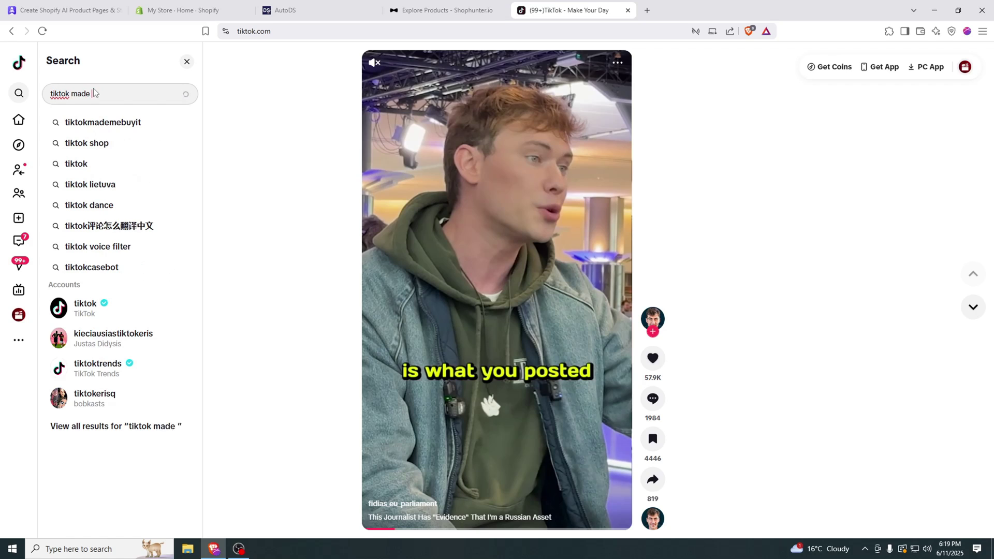
{"action": "type", "text": "me buy it"}
{"action": "key", "text": "Return"}
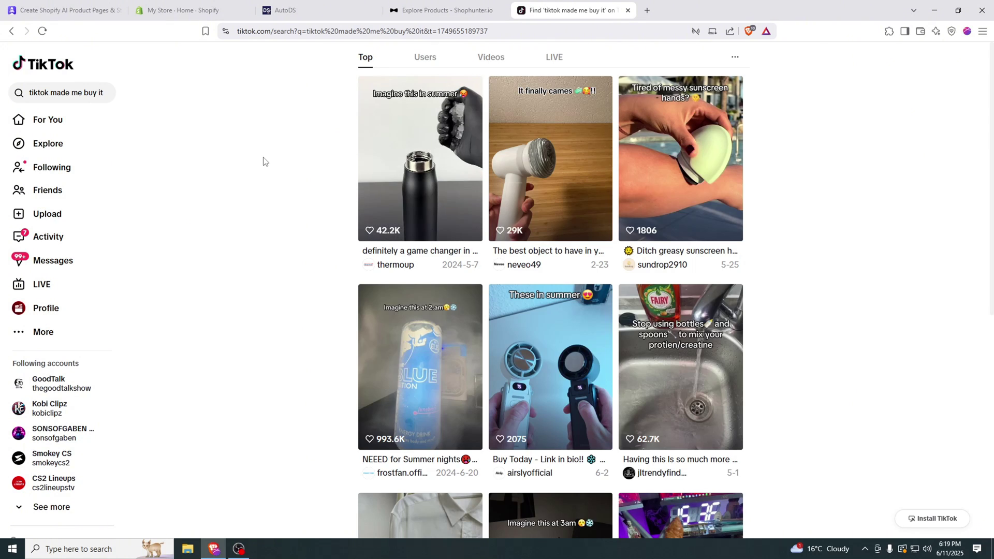
Step: Scroll through the Top results of viral gadget videos and the TikTok Shop account
{"action": "scroll", "coordinate": [264, 165], "scroll_direction": "down", "scroll_amount": 2}
{"action": "scroll", "coordinate": [264, 168], "scroll_direction": "down", "scroll_amount": 6}
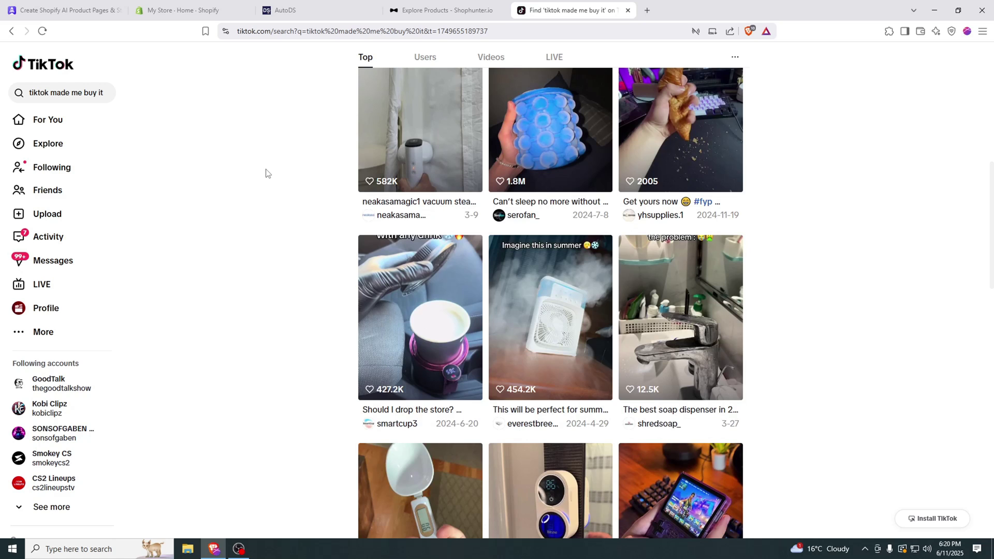
{"action": "scroll", "coordinate": [274, 250], "scroll_direction": "down", "scroll_amount": 2}
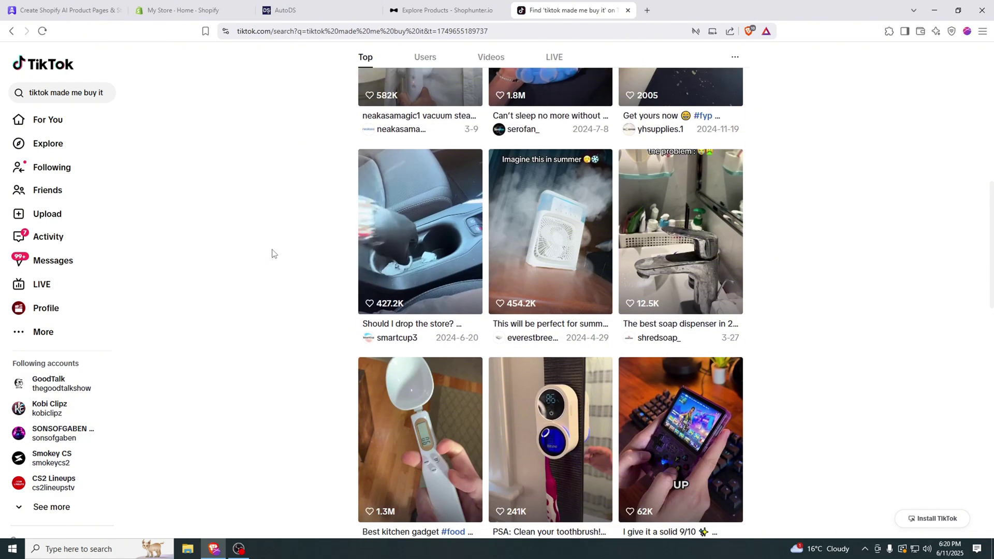
{"action": "scroll", "coordinate": [274, 250], "scroll_direction": "down", "scroll_amount": 6}
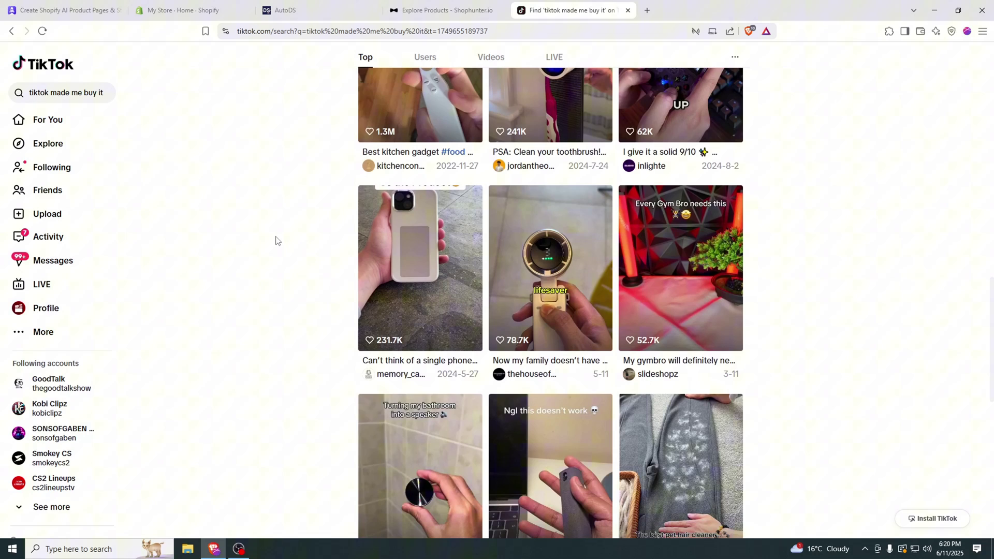
{"action": "scroll", "coordinate": [276, 239], "scroll_direction": "down", "scroll_amount": 3}
{"action": "scroll", "coordinate": [276, 237], "scroll_direction": "down", "scroll_amount": 3}
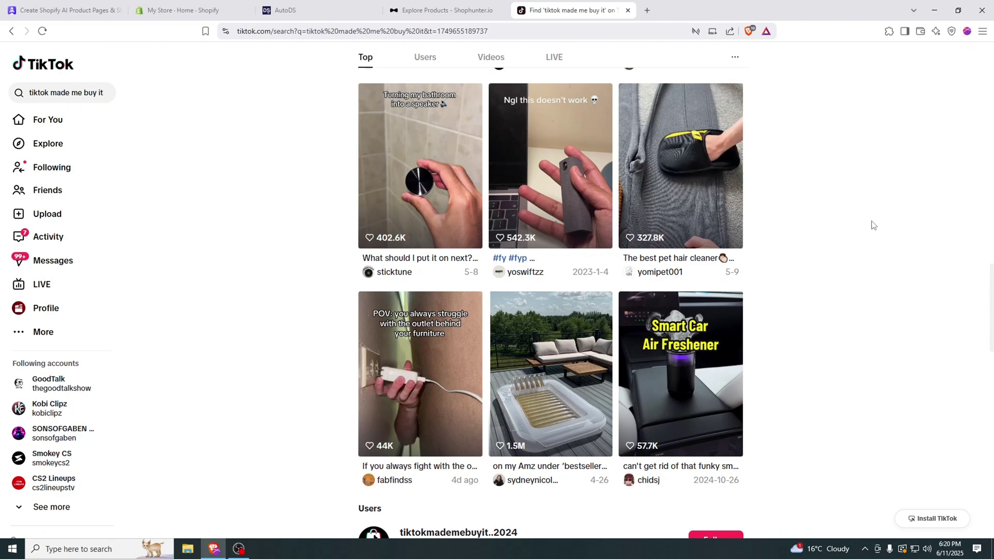
{"action": "scroll", "coordinate": [305, 302], "scroll_direction": "down", "scroll_amount": 7}
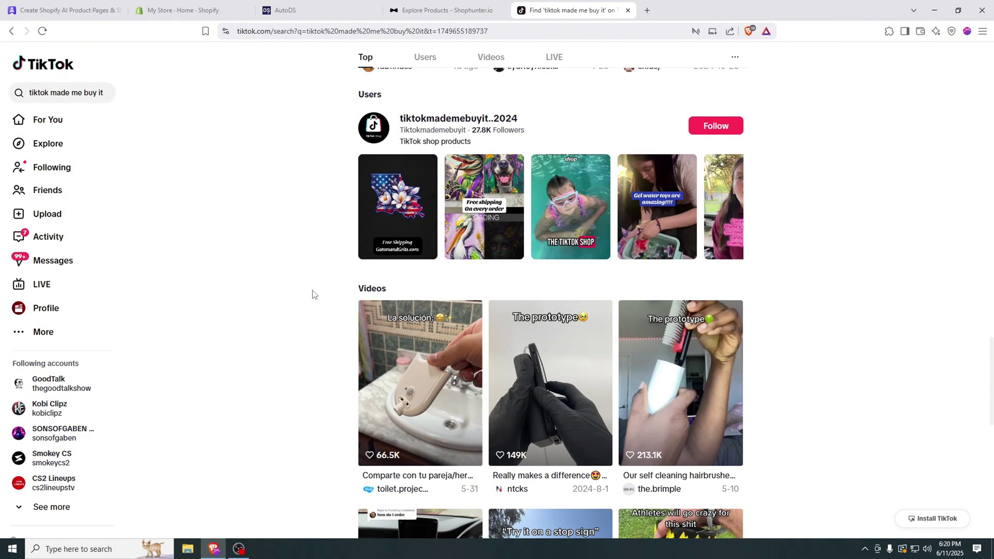
{"action": "key", "text": "alt+Left"}
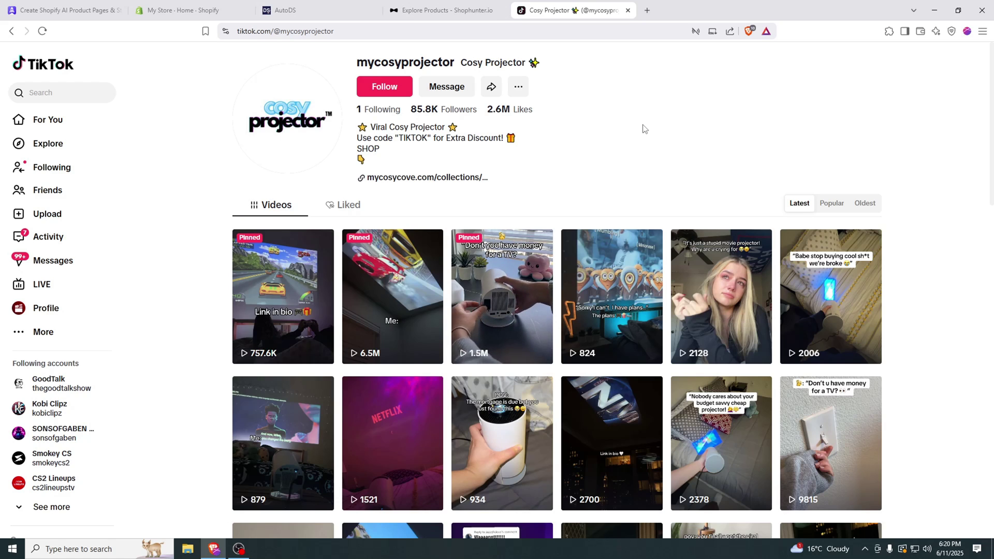
{"action": "left_click", "coordinate": [392, 269]}
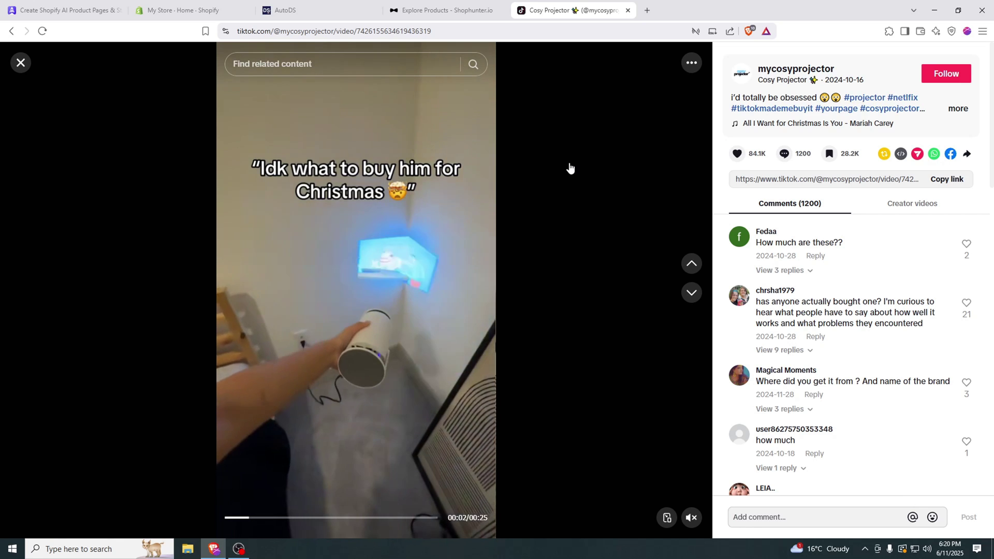
{"action": "left_click", "coordinate": [434, 241]}
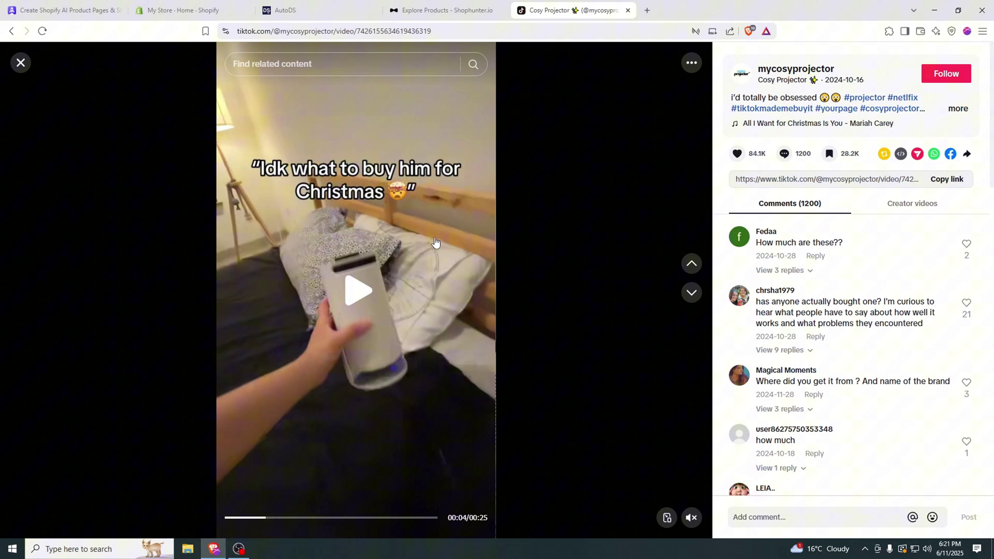
{"action": "left_click", "coordinate": [435, 242]}
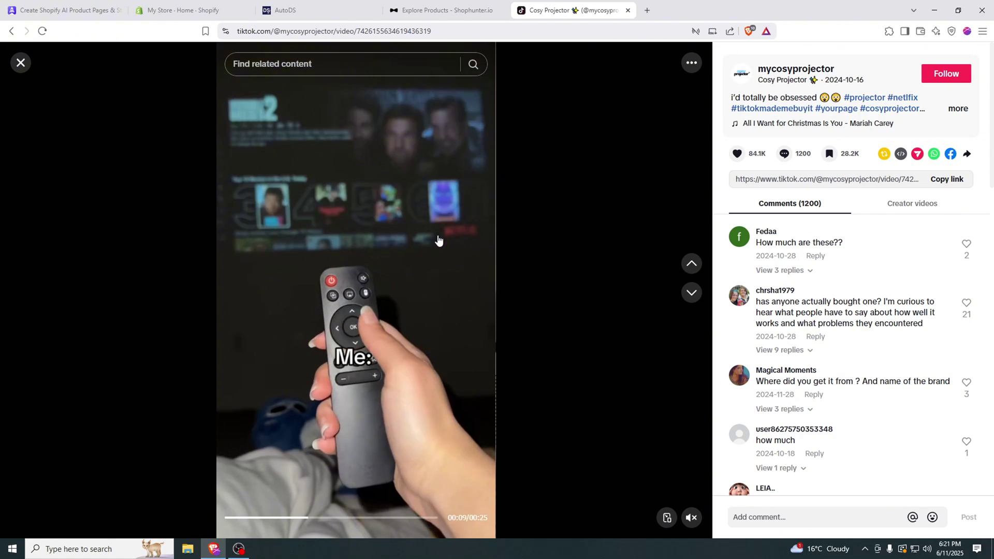
{"action": "left_click", "coordinate": [436, 243]}
{"action": "left_click", "coordinate": [20, 63]}
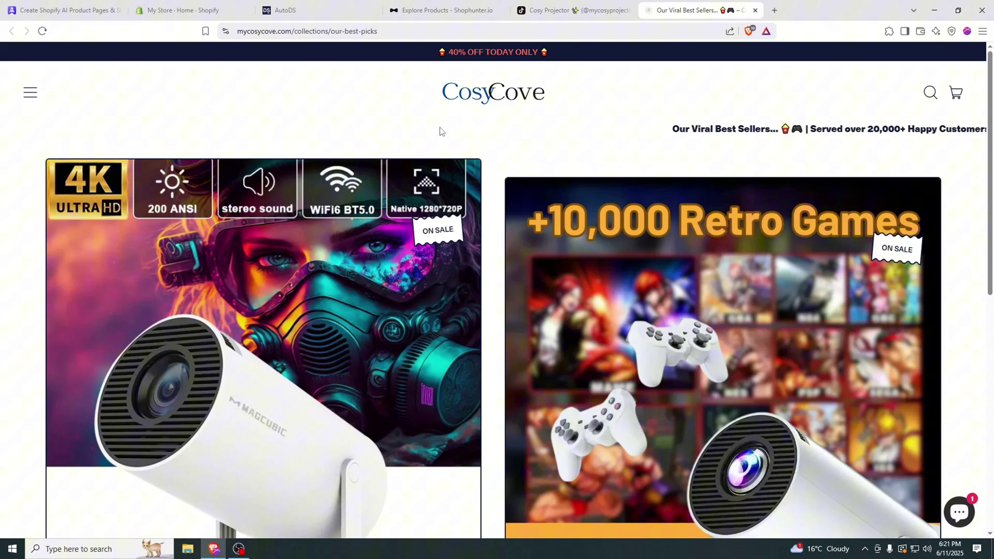
Step: Open CosyCove's Spotlight Movie Projector ($99.95), copy the store's web address, and return to Shophunter
{"action": "scroll", "coordinate": [440, 129], "scroll_direction": "down", "scroll_amount": 3}
{"action": "left_click", "coordinate": [318, 230]}
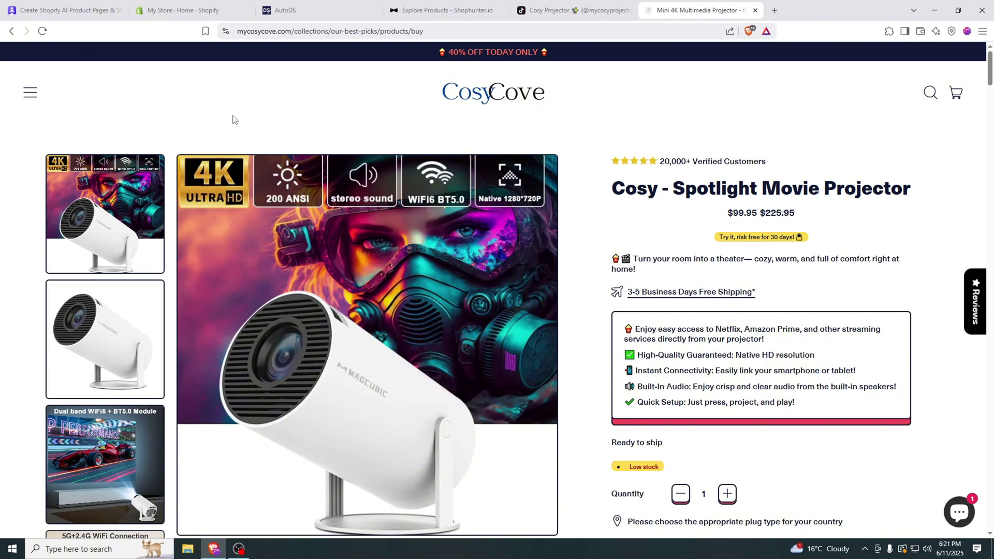
{"action": "left_click_drag", "start_coordinate": [238, 31], "coordinate": [315, 31]}
{"action": "key", "text": "ctrl+c"}
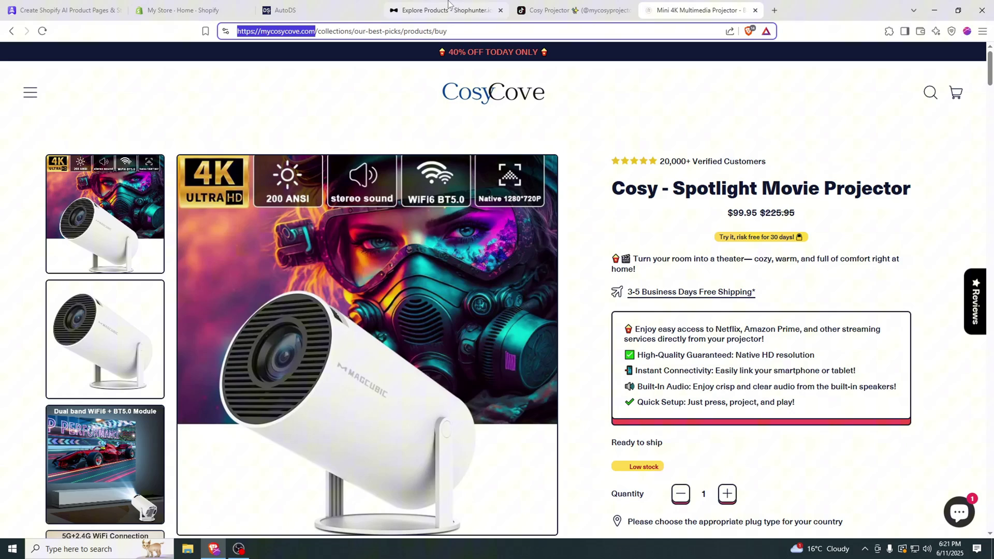
{"action": "left_click", "coordinate": [448, 5]}
Step: Add mycosycove.com as a tracked shop in Shophunter by pasting its address
{"action": "left_click", "coordinate": [132, 54]}
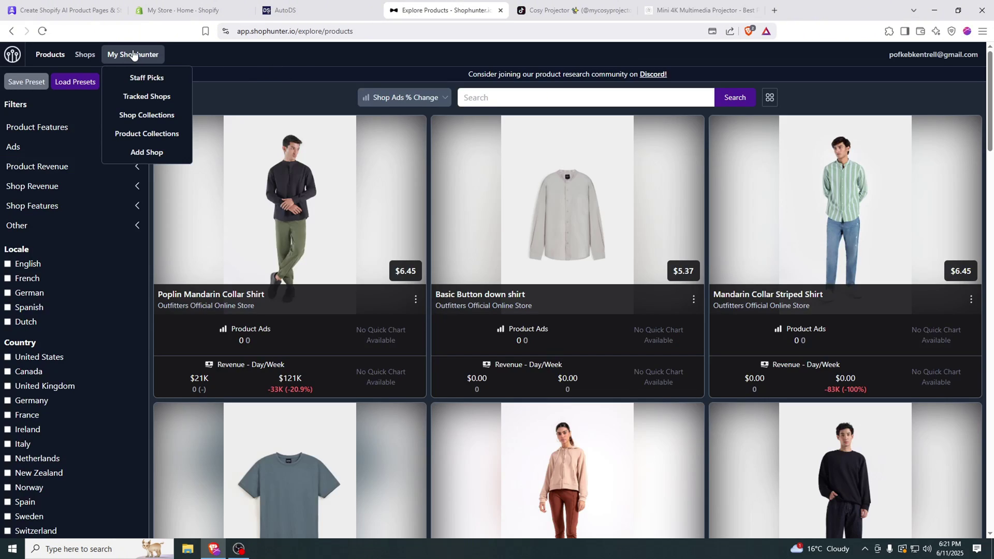
{"action": "left_click", "coordinate": [163, 148]}
{"action": "left_click", "coordinate": [383, 123]}
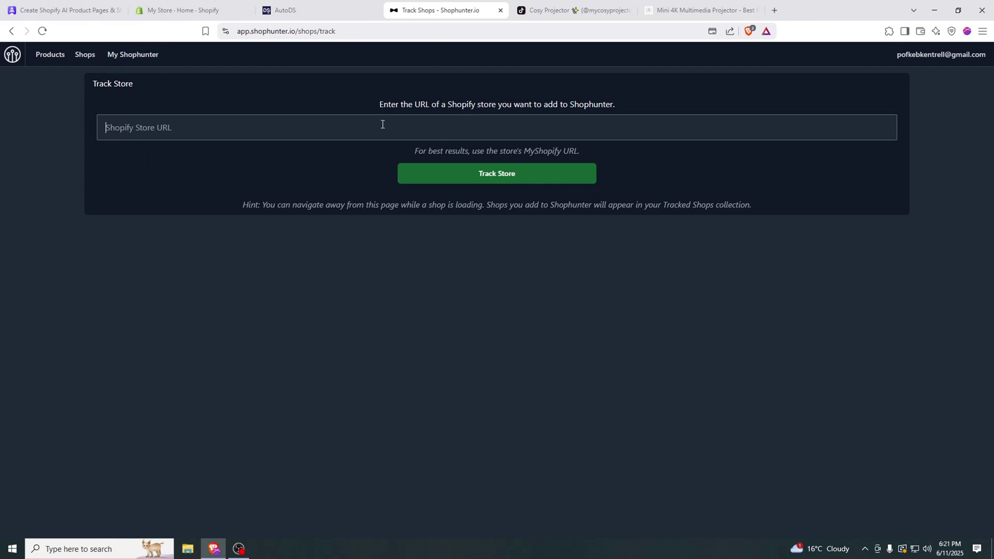
{"action": "key", "text": "ctrl+v"}
{"action": "left_click", "coordinate": [449, 175]}
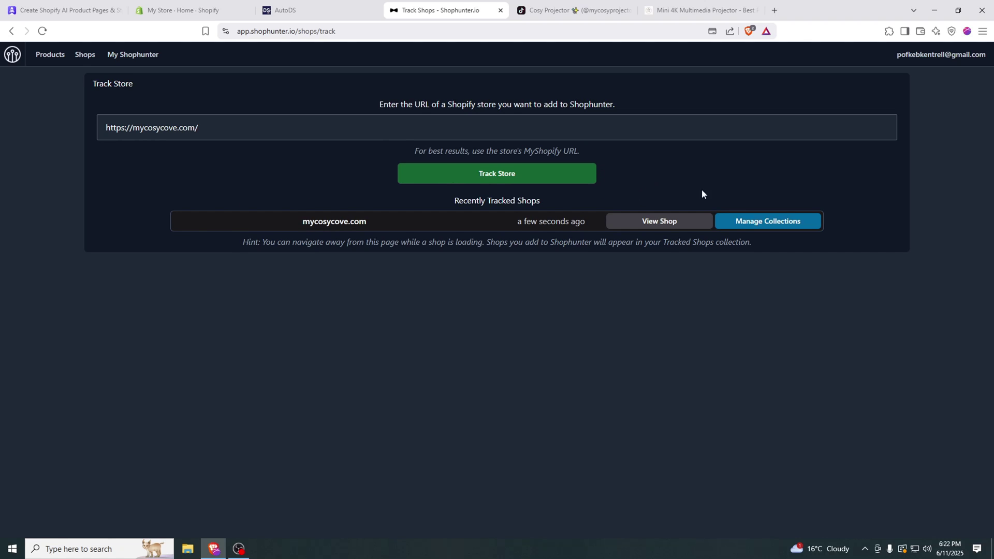
Step: Review CosyCove's shop stats: $2911.60 daily, $18K weekly, $97K monthly revenue, and its Ads Over Time chart
{"action": "left_click", "coordinate": [675, 222]}
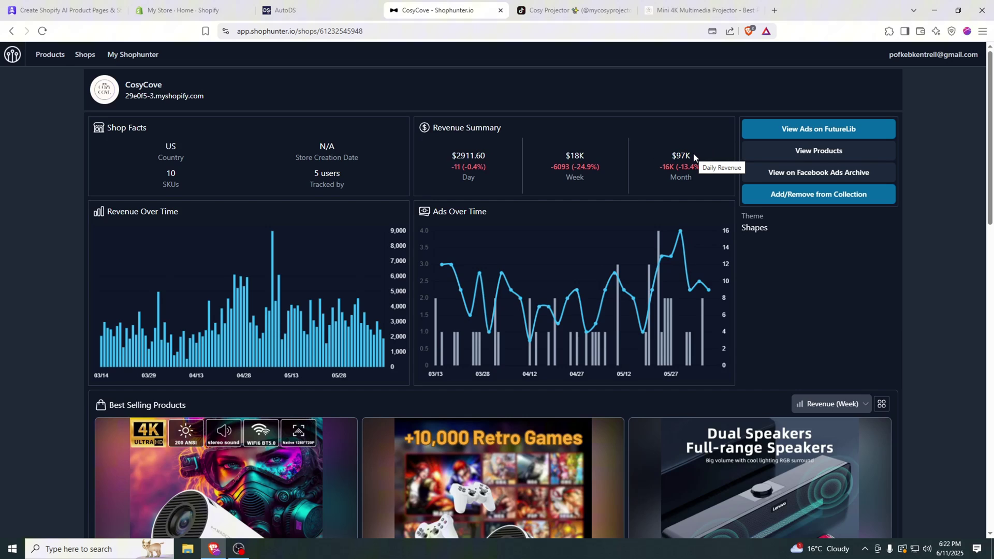
{"action": "scroll", "coordinate": [688, 166], "scroll_direction": "down", "scroll_amount": 7}
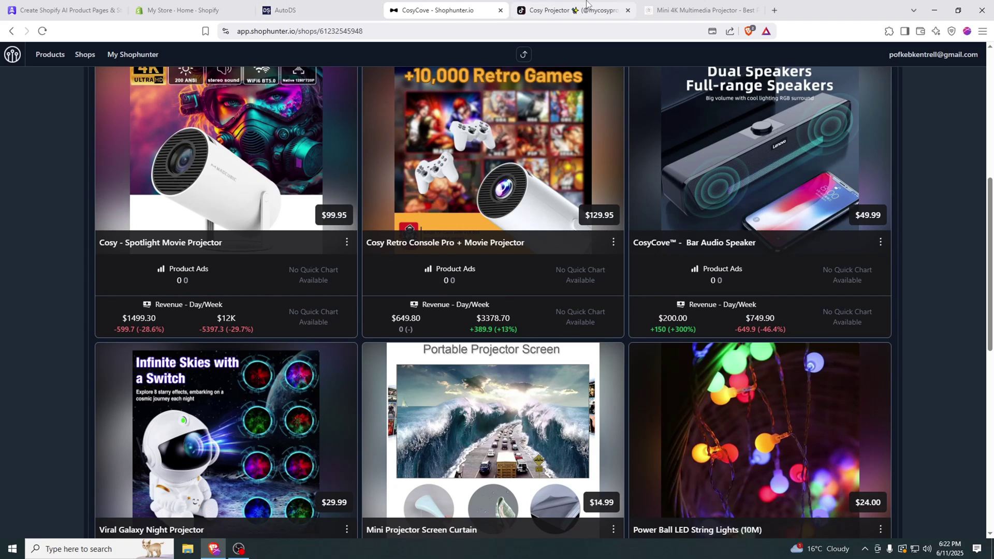
{"action": "scroll", "coordinate": [958, 183], "scroll_direction": "up", "scroll_amount": 7}
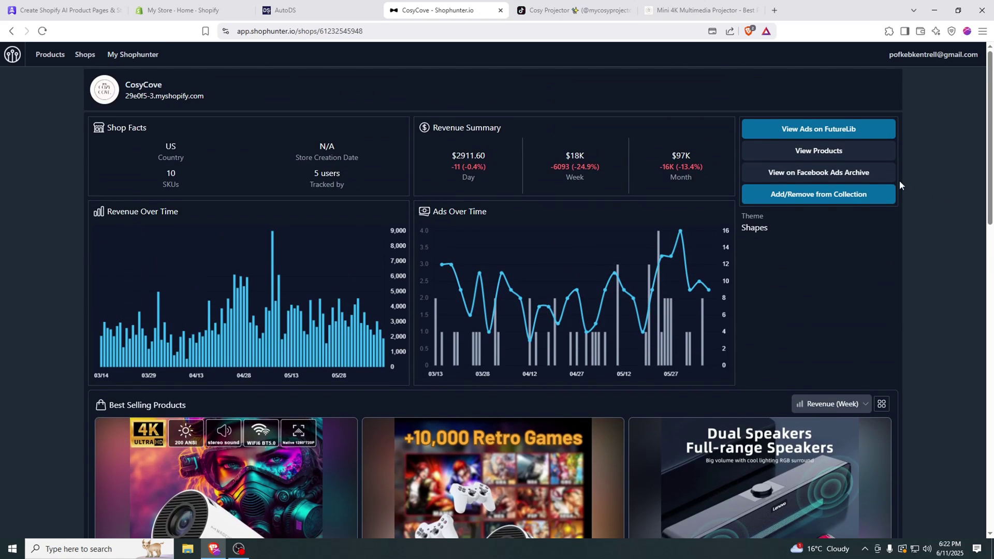
{"action": "mouse_move", "coordinate": [559, 249]}
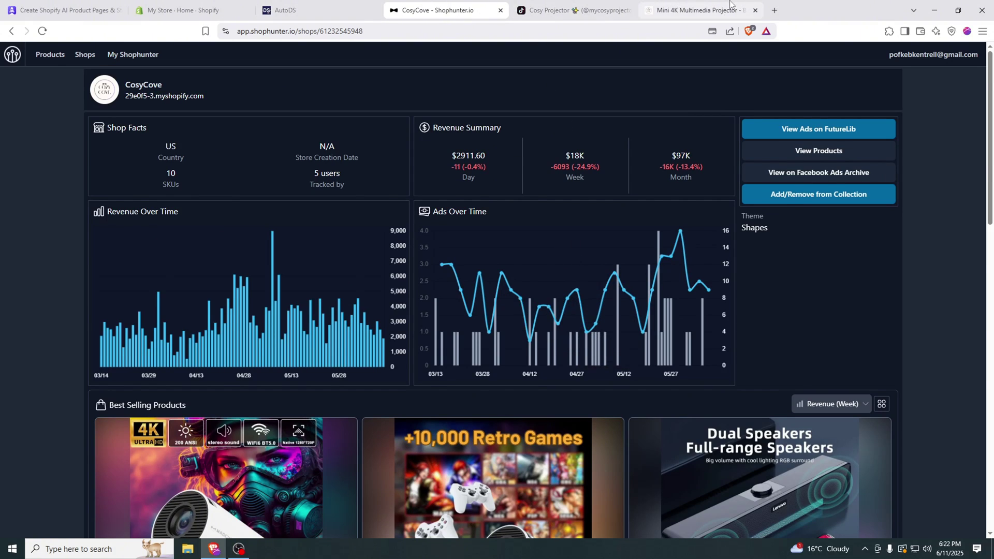
Step: Copy the full web address of CosyCove's projector product page
{"action": "left_click", "coordinate": [696, 10]}
{"action": "left_click", "coordinate": [591, 171]}
{"action": "left_click", "coordinate": [376, 31]}
{"action": "key", "text": "ctrl+c"}
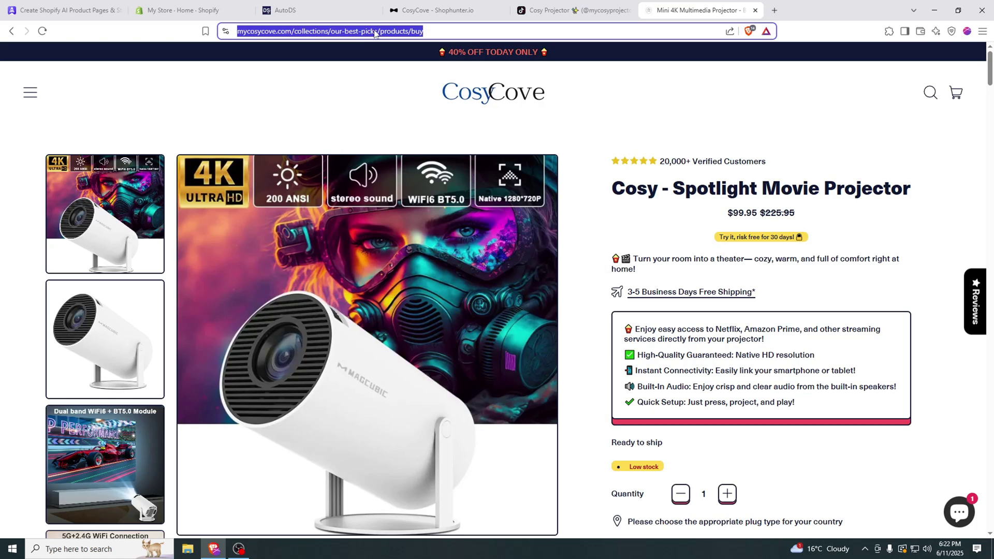
{"action": "left_click", "coordinate": [62, 9]}
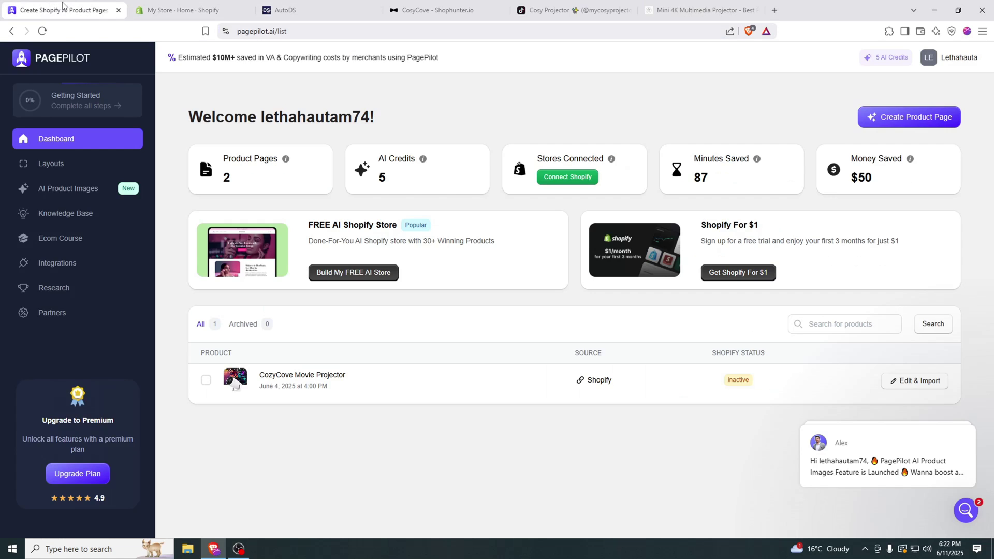
Step: Generate a PagePilot product page from the pasted projector link and open it for Edit & Import
{"action": "left_click", "coordinate": [893, 120]}
{"action": "left_click", "coordinate": [314, 220]}
{"action": "key", "text": "ctrl+v"}
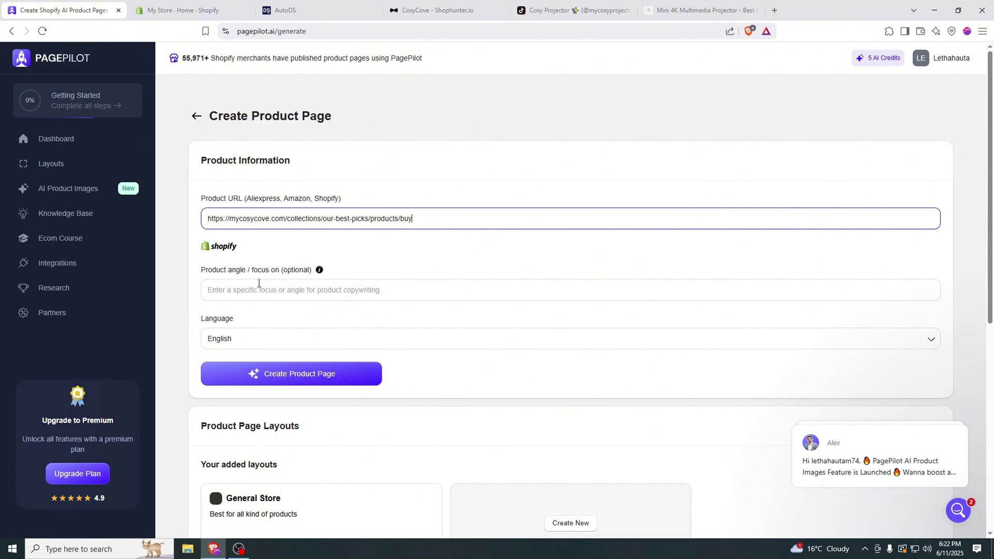
{"action": "left_click", "coordinate": [288, 375]}
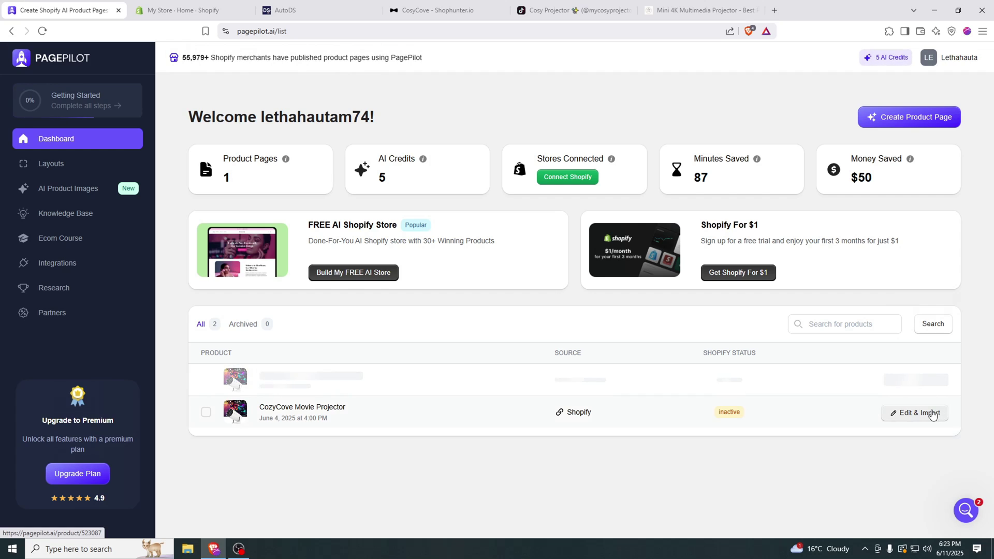
{"action": "left_click", "coordinate": [932, 414]}
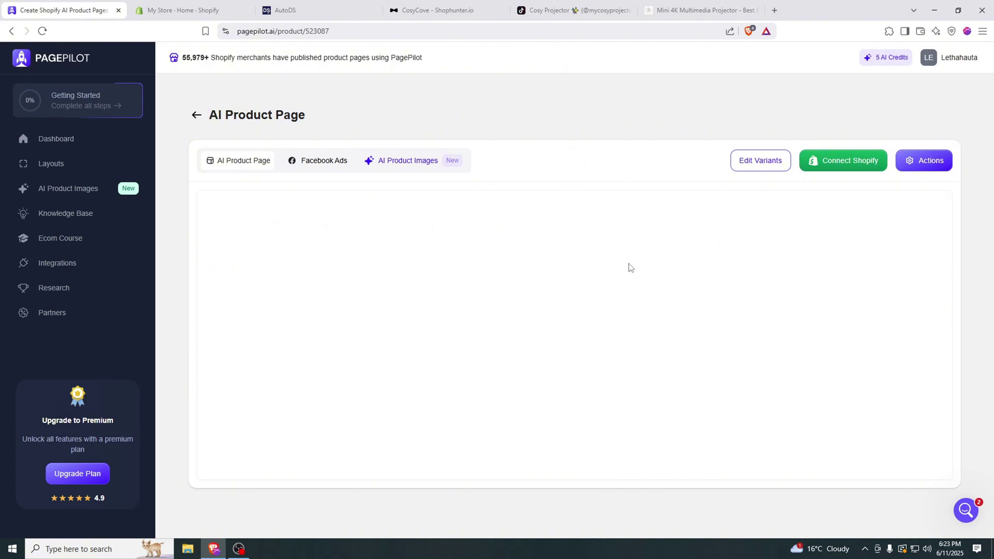
Step: Bring up PagePilot's Connect Shopify Store form
{"action": "left_click", "coordinate": [843, 160]}
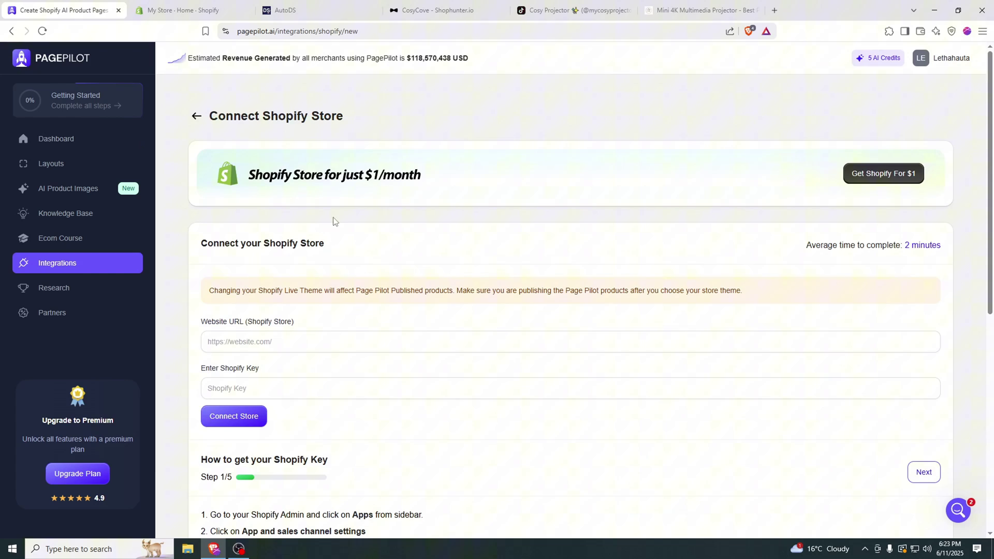
{"action": "scroll", "coordinate": [233, 262], "scroll_direction": "down", "scroll_amount": 2}
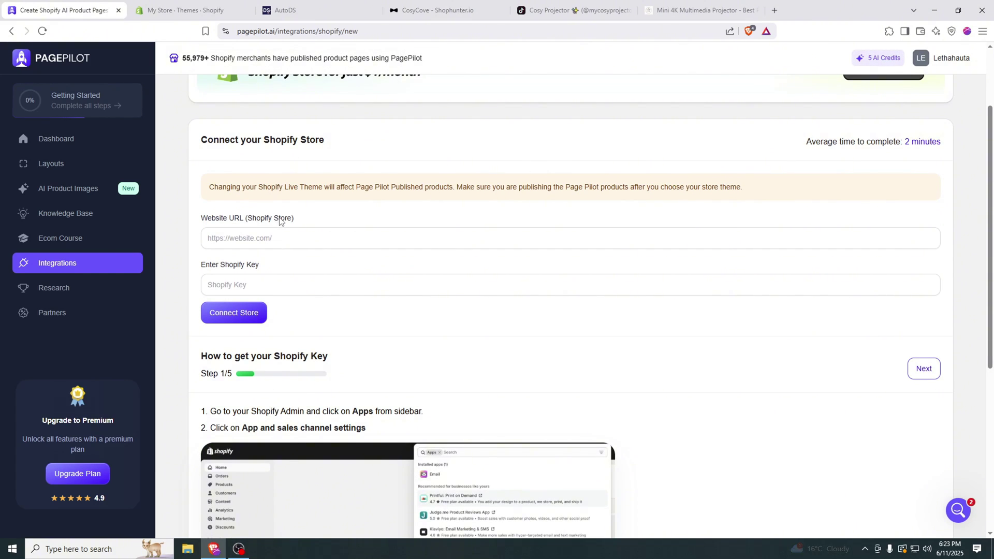
{"action": "scroll", "coordinate": [279, 220], "scroll_direction": "up", "scroll_amount": 2}
Step: Preview the live Dawn theme in Shopify admin and copy the storefront's myshopify address
{"action": "key", "text": "ctrl+Tab"}
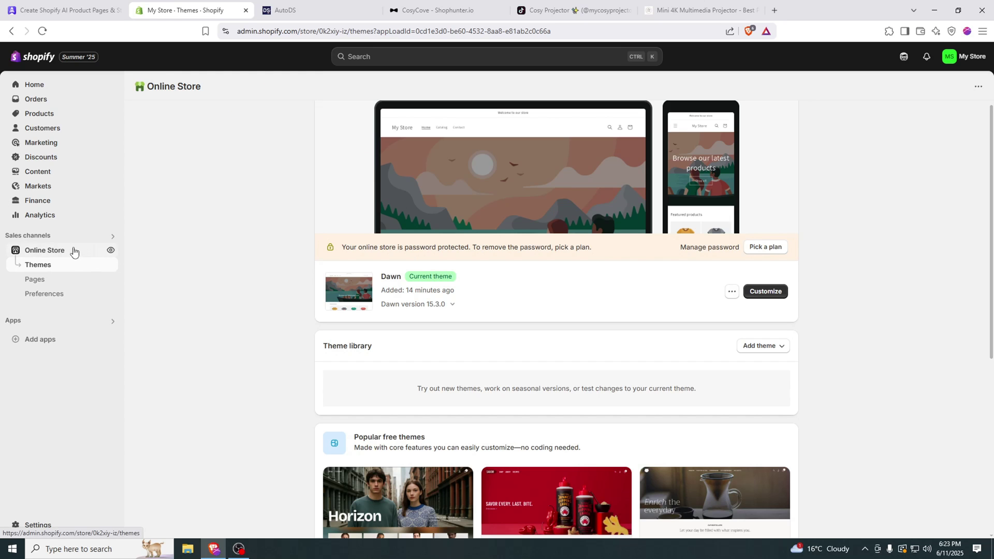
{"action": "left_click", "coordinate": [732, 292]}
{"action": "left_click", "coordinate": [660, 313]}
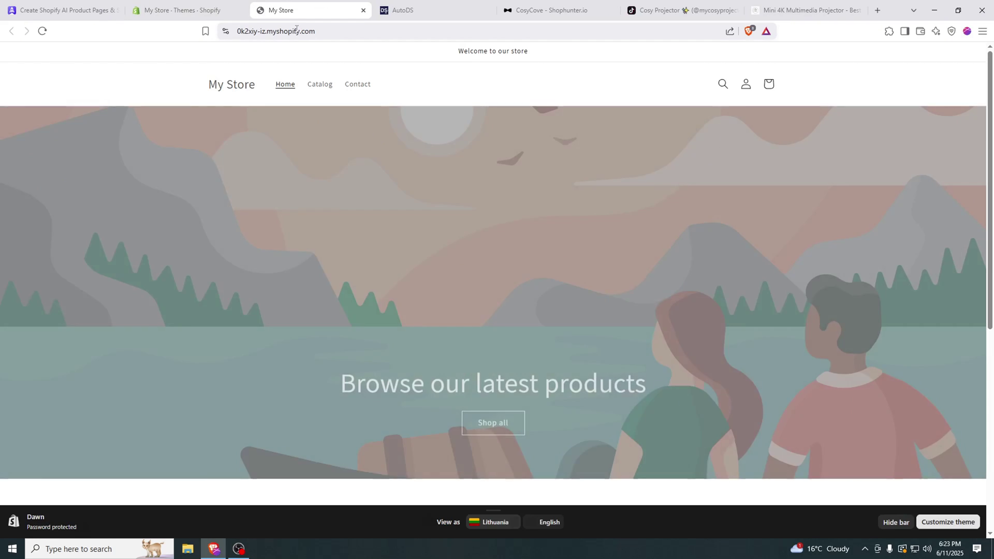
{"action": "left_click", "coordinate": [298, 31]}
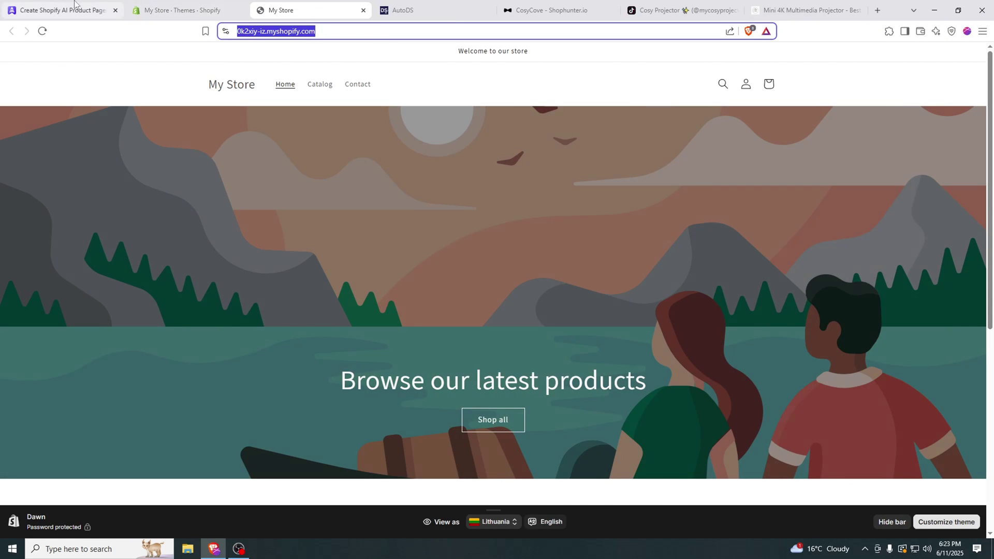
Step: Paste the myshopify address into Website URL and move to the Shopify Key field
{"action": "left_click", "coordinate": [62, 10]}
{"action": "left_click", "coordinate": [355, 340]}
{"action": "type", "text": "https://0k2xiy-iz.myshopify.com/"}
{"action": "left_click", "coordinate": [301, 387]}
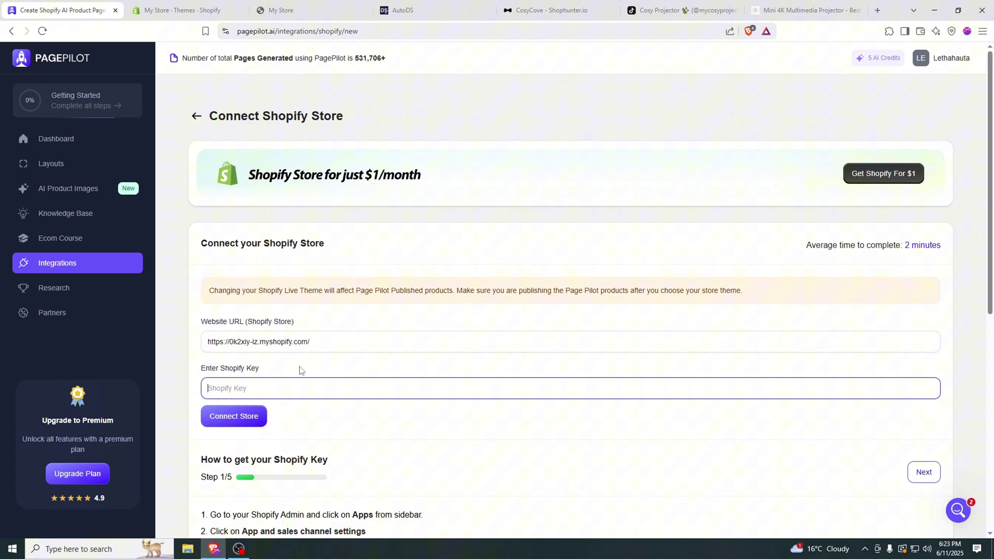
{"action": "scroll", "coordinate": [218, 389], "scroll_direction": "down", "scroll_amount": 2}
{"action": "scroll", "coordinate": [218, 285], "scroll_direction": "down", "scroll_amount": 4}
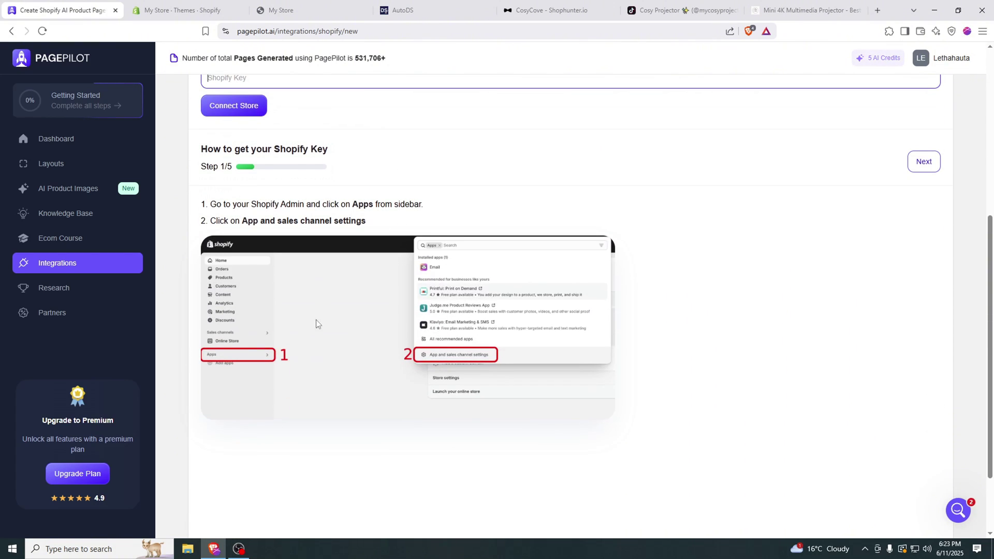
Step: Advance PagePilot's Shopify key guide to step 4
{"action": "left_click", "coordinate": [928, 163]}
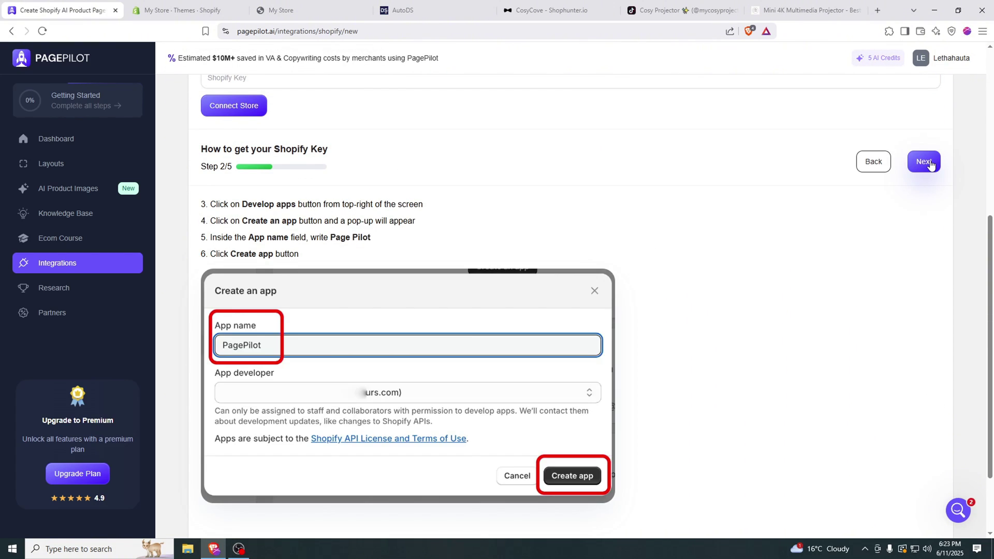
{"action": "left_click", "coordinate": [928, 162]}
{"action": "left_click", "coordinate": [928, 162]}
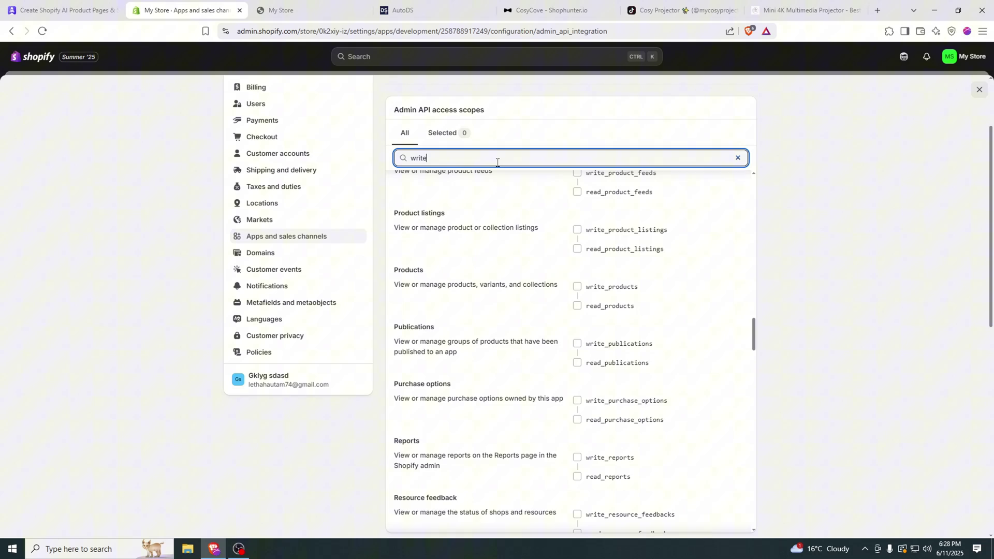
Step: Grant the Page Pilot app write_themes and write_products Admin API scopes and save
{"action": "type", "text": "_theme"}
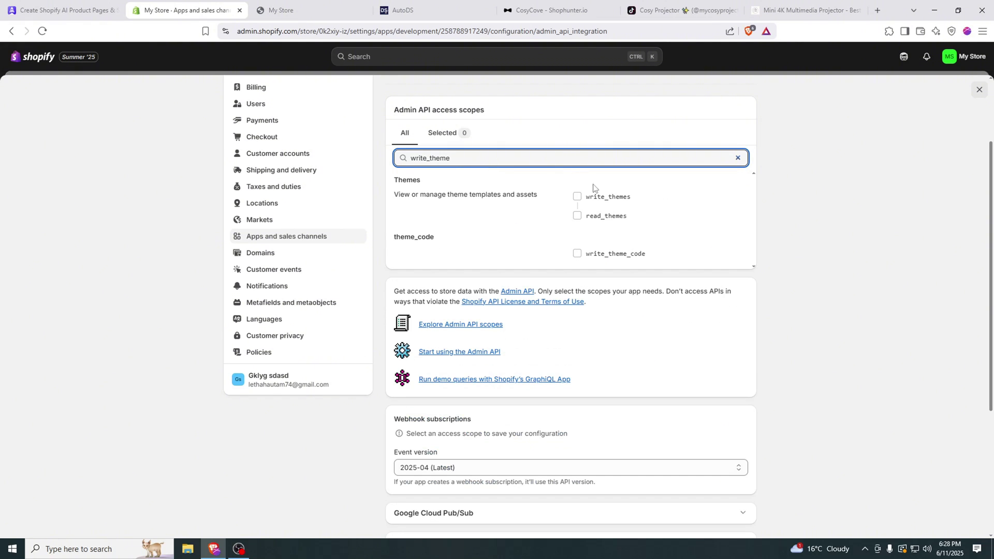
{"action": "left_click", "coordinate": [594, 195]}
{"action": "triple_click", "coordinate": [509, 153]}
{"action": "type", "text": "write_prod"}
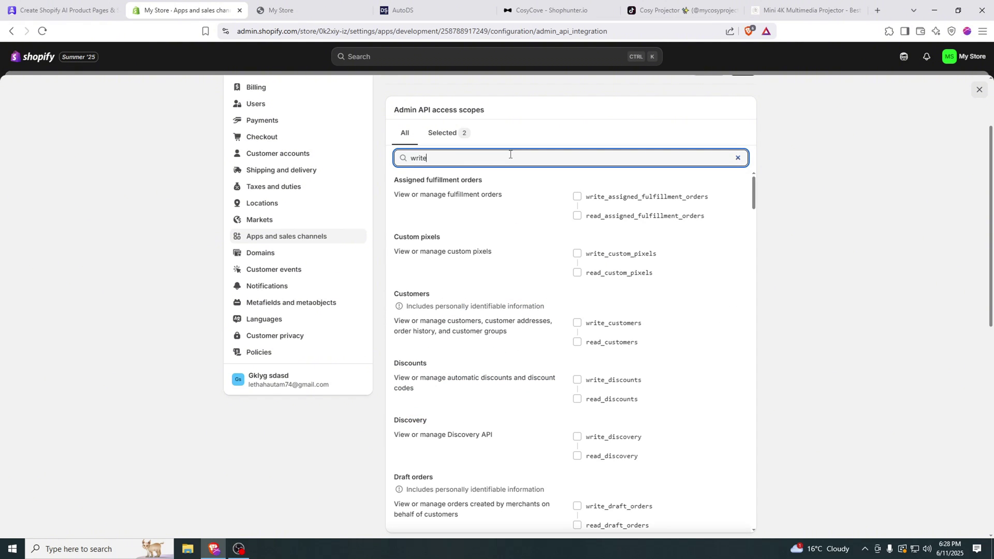
{"action": "left_click", "coordinate": [577, 310]}
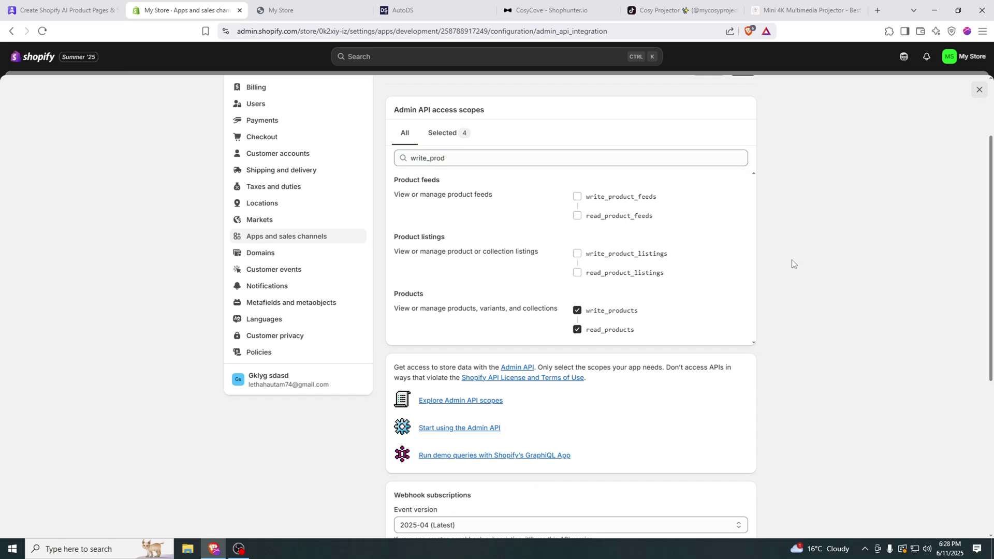
{"action": "scroll", "coordinate": [549, 195], "scroll_direction": "up", "scroll_amount": 2}
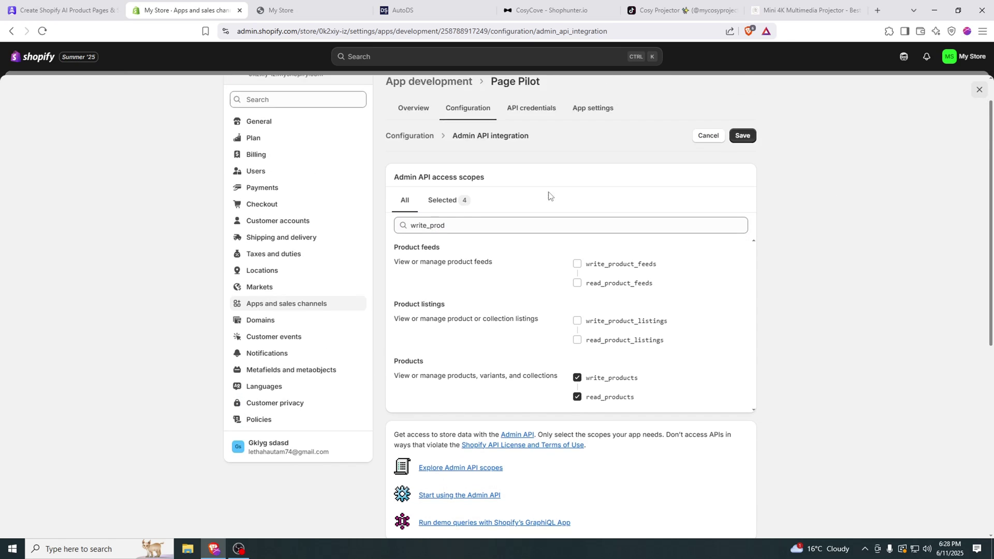
{"action": "left_click", "coordinate": [743, 147]}
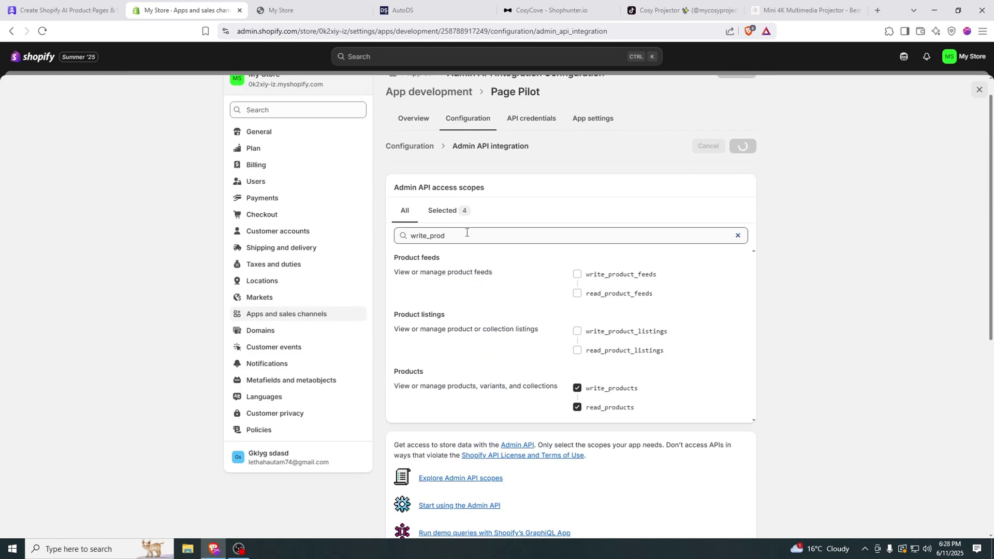
Step: Install the Page Pilot app on the store and reveal its Admin API access token
{"action": "left_click", "coordinate": [525, 125]}
{"action": "left_click", "coordinate": [432, 239]}
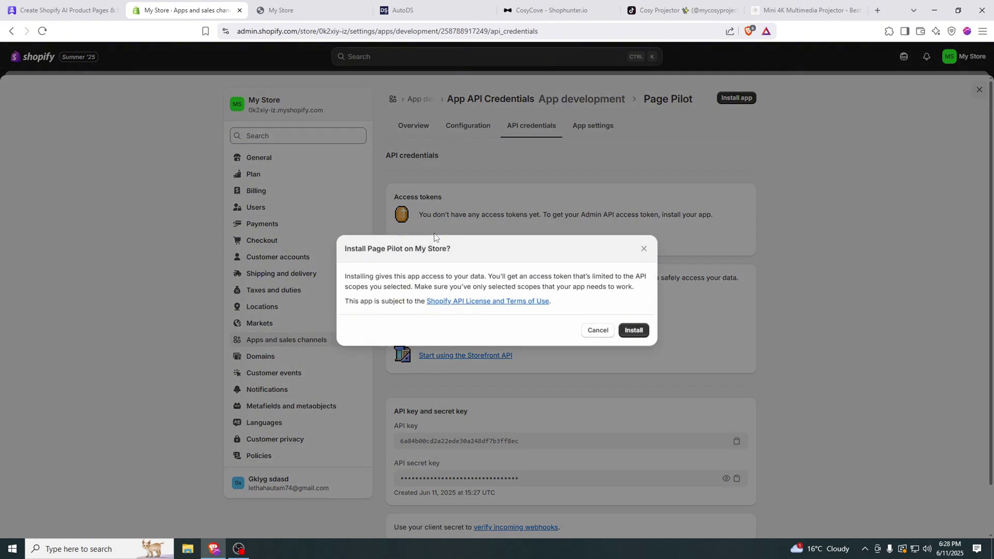
{"action": "left_click", "coordinate": [626, 327]}
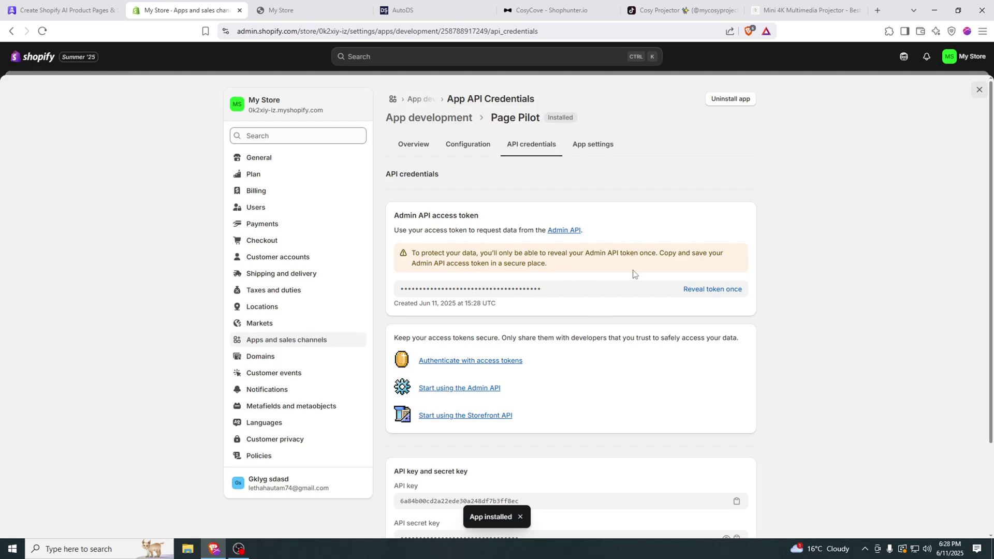
{"action": "left_click", "coordinate": [703, 291]}
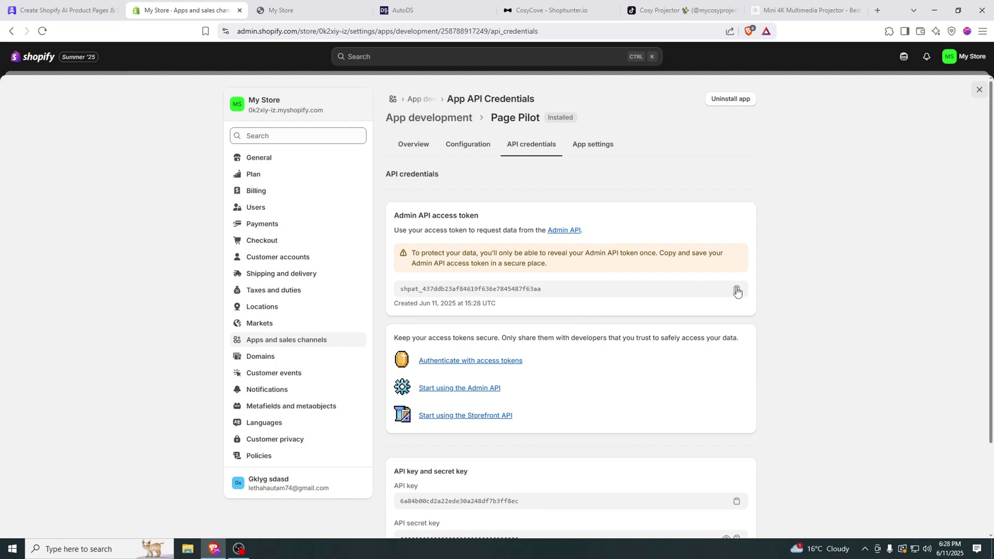
Step: Paste the copied Admin API token into PagePilot's Shopify Key and connect the store
{"action": "left_click", "coordinate": [735, 291]}
{"action": "key", "text": "ctrl+shift+Tab"}
{"action": "triple_click", "coordinate": [529, 219]}
{"action": "key", "text": "ctrl+v"}
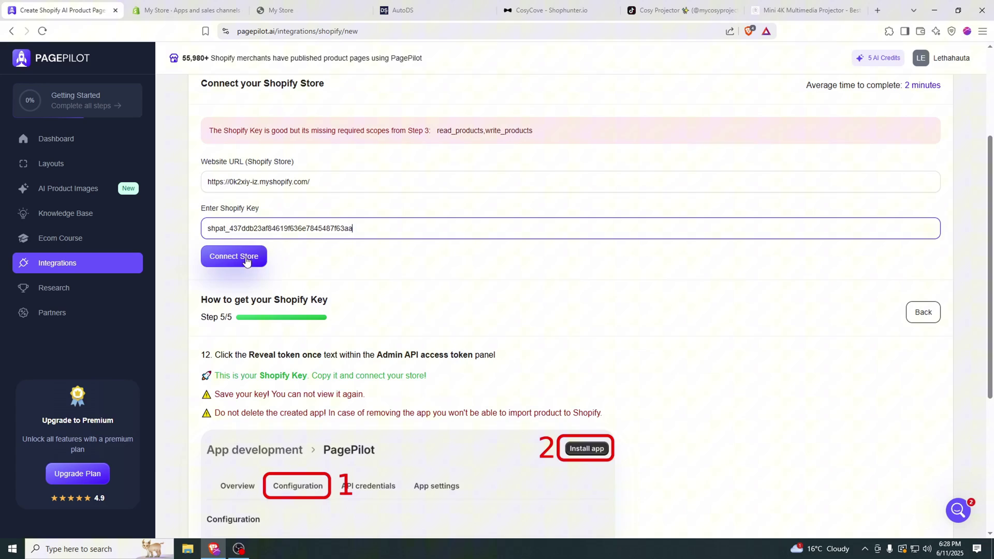
{"action": "left_click", "coordinate": [234, 256]}
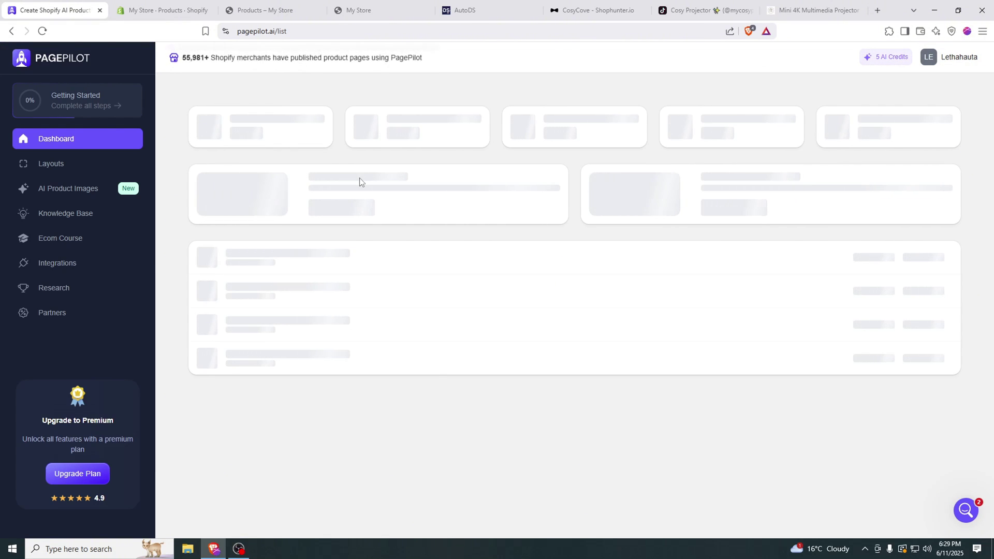
Step: Open the CozyCove Movie Projector page editor and import it into Shopify
{"action": "left_click", "coordinate": [917, 413]}
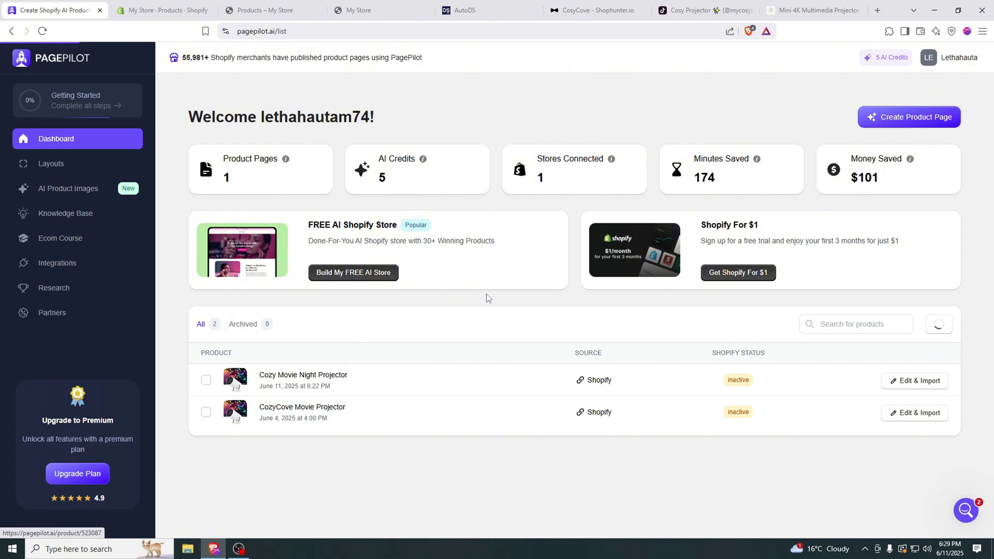
{"action": "scroll", "coordinate": [679, 323], "scroll_direction": "up", "scroll_amount": 10}
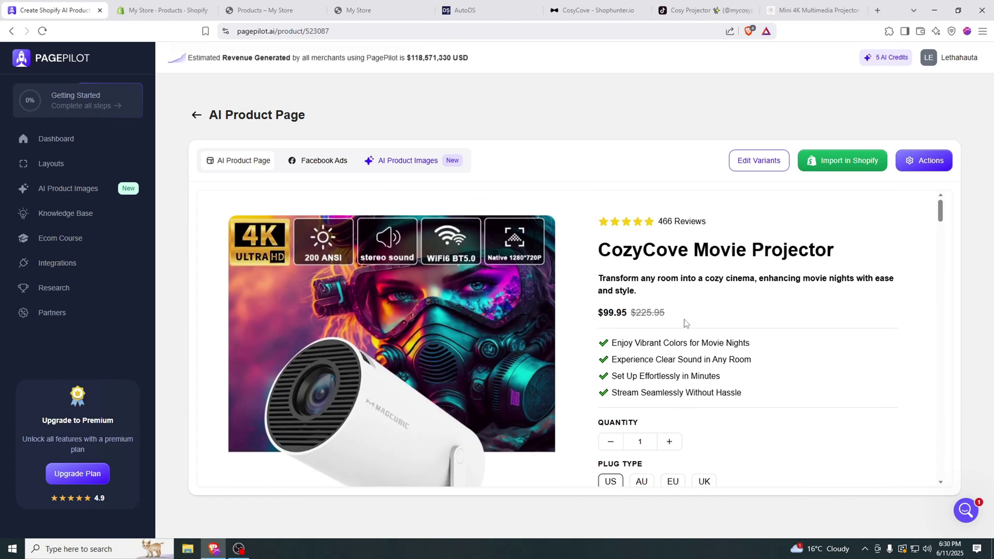
{"action": "scroll", "coordinate": [683, 323], "scroll_direction": "down", "scroll_amount": 15}
{"action": "scroll", "coordinate": [685, 320], "scroll_direction": "down", "scroll_amount": 5}
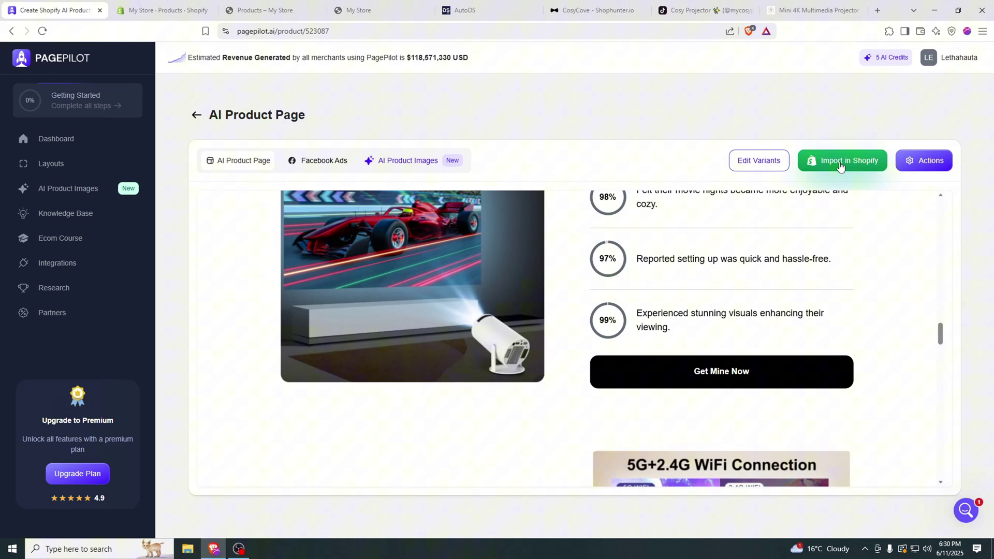
{"action": "left_click", "coordinate": [839, 166]}
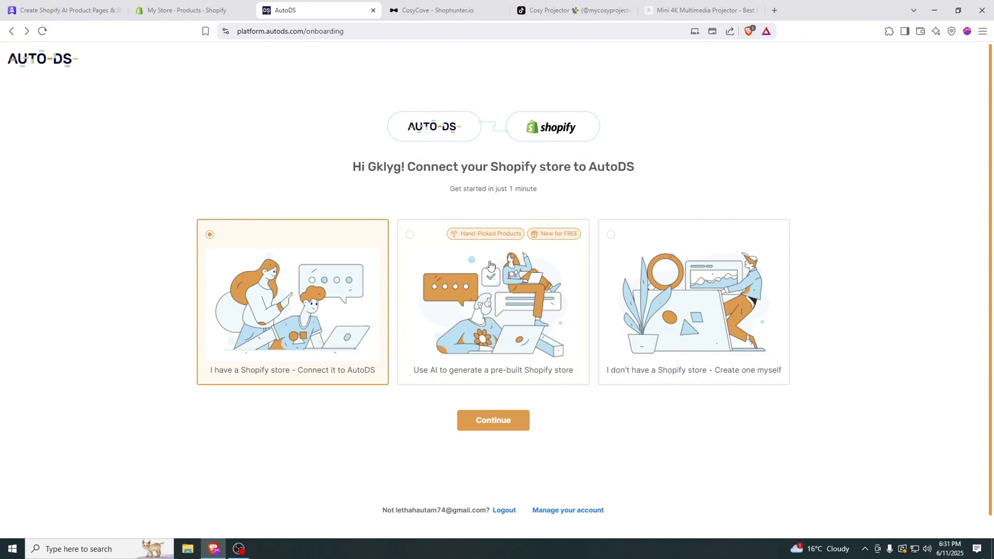
Step: Connect the existing Shopify store to AutoDS and install the AutoDS app from the Shopify App Store
{"action": "left_click", "coordinate": [489, 423]}
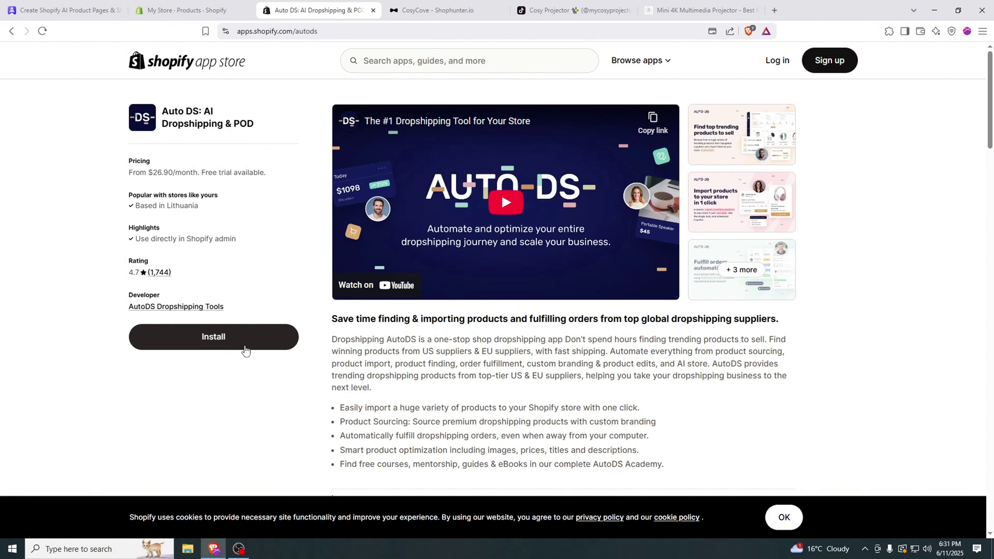
{"action": "left_click", "coordinate": [245, 350]}
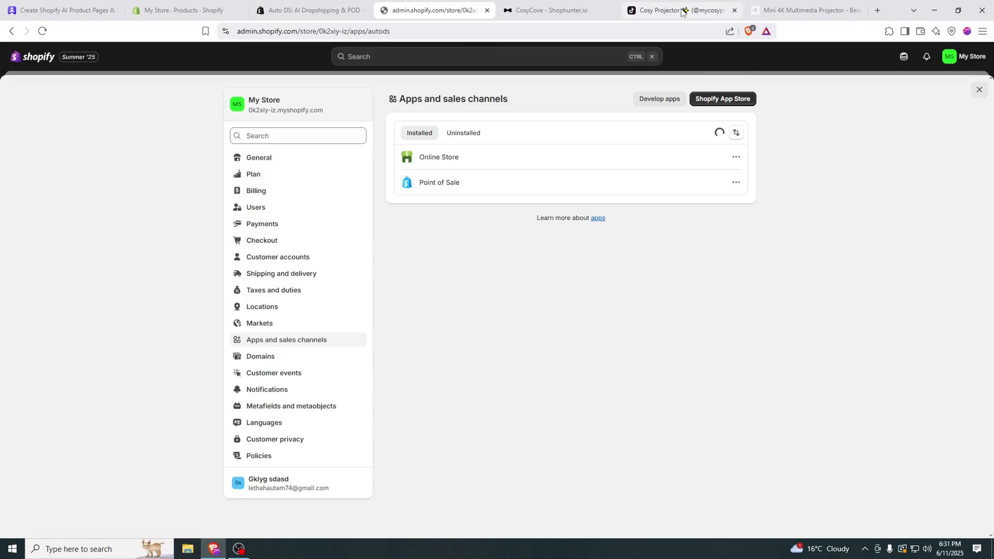
Step: Go to the AliExpress website in the TikTok profile tab
{"action": "left_click", "coordinate": [673, 10]}
{"action": "left_click", "coordinate": [631, 32]}
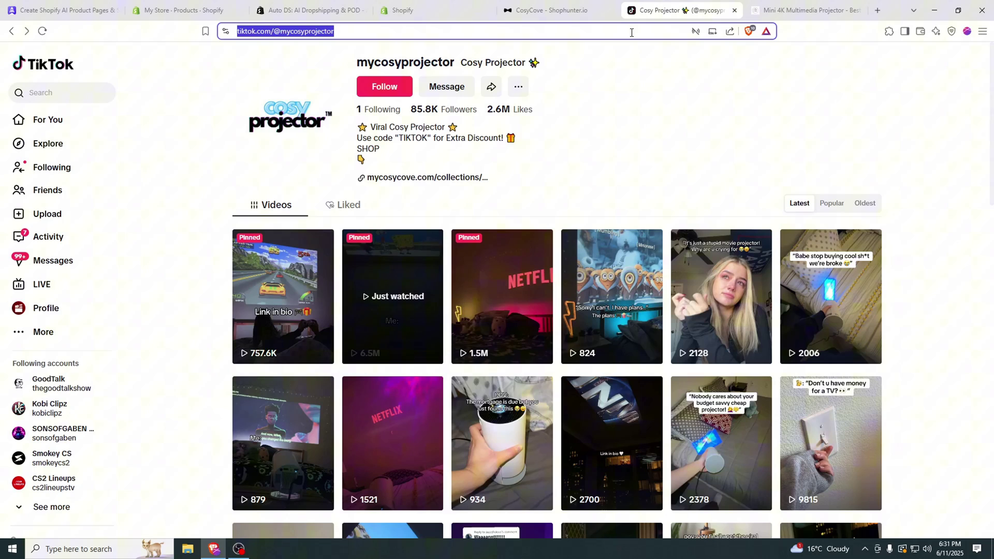
{"action": "type", "text": "aliexpre"}
{"action": "key", "text": "Escape"}
{"action": "key", "text": "Escape"}
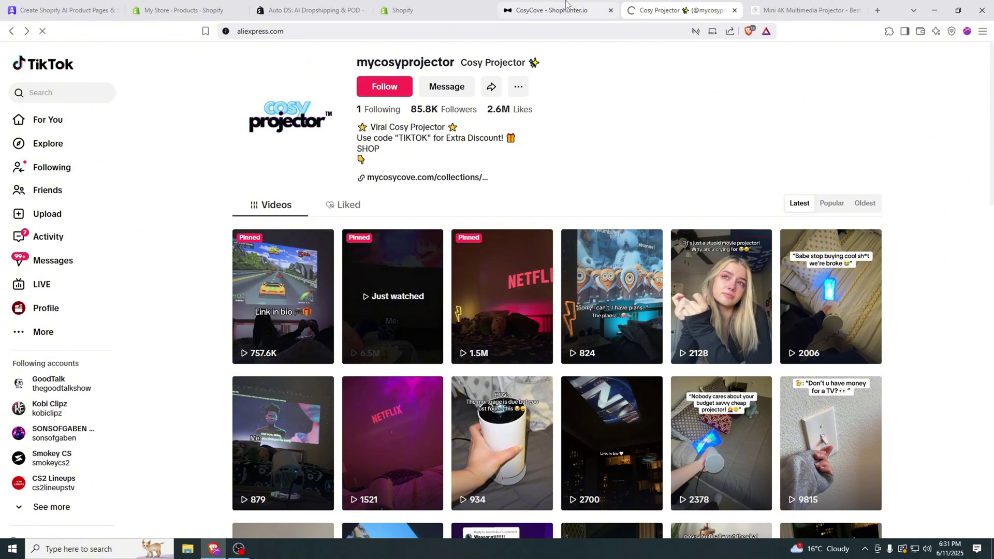
Step: Save the main CosyCove projector product photo to the computer
{"action": "left_click", "coordinate": [589, 6]}
{"action": "left_click", "coordinate": [609, 11]}
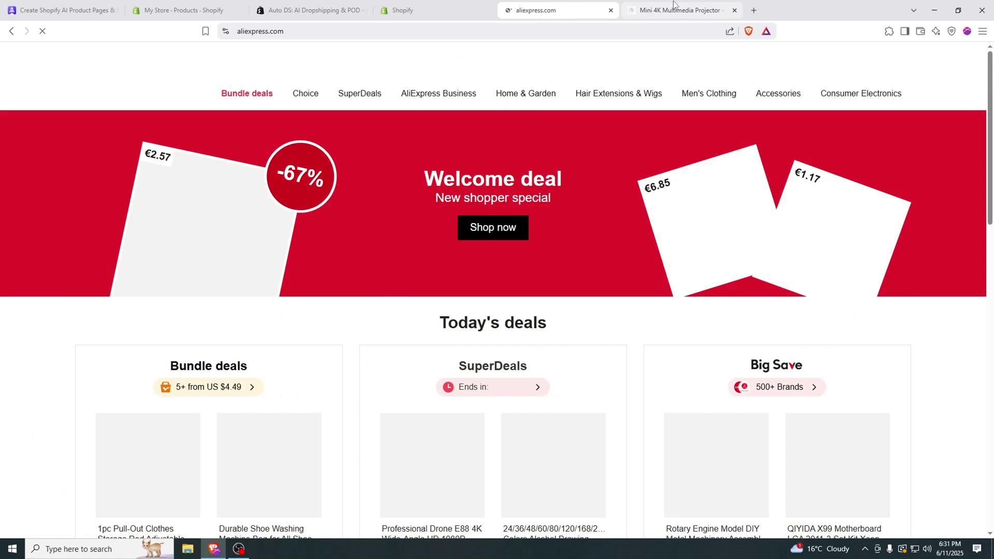
{"action": "left_click", "coordinate": [693, 10]}
{"action": "scroll", "coordinate": [40, 344], "scroll_direction": "down", "scroll_amount": 1}
{"action": "left_click", "coordinate": [75, 303]}
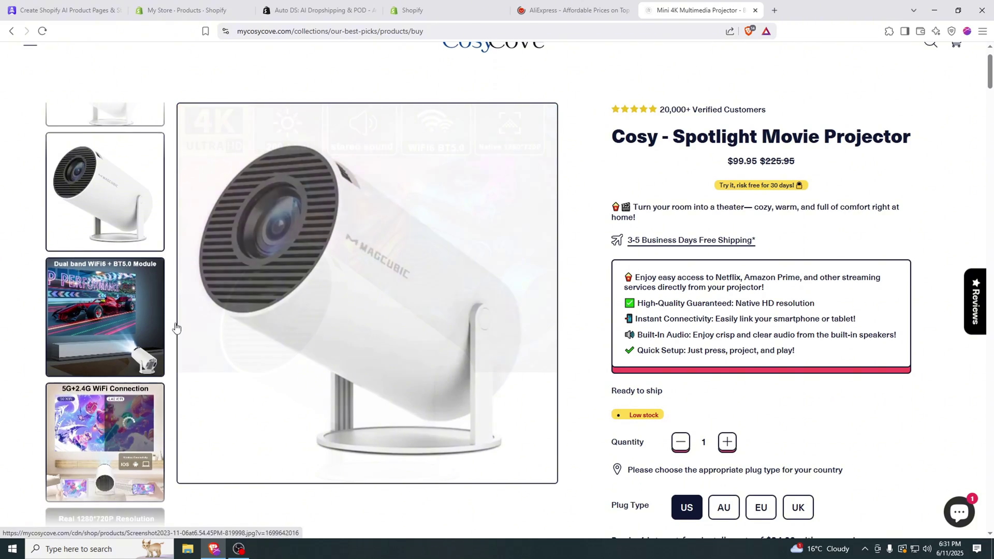
{"action": "right_click", "coordinate": [372, 258]}
{"action": "left_click", "coordinate": [419, 285]}
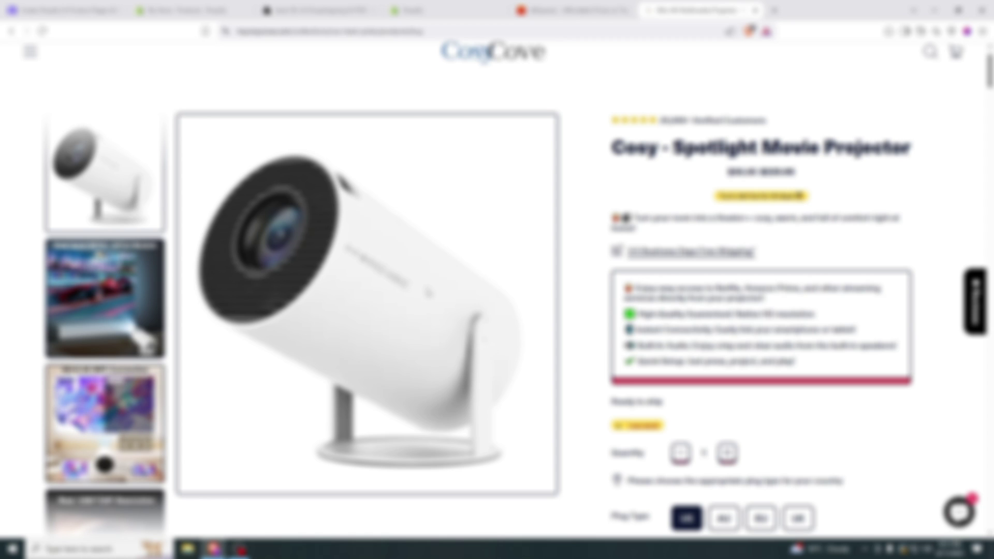
{"action": "left_click", "coordinate": [462, 413]}
Step: Search AliExpress by image for matching projector listings
{"action": "left_click", "coordinate": [615, 6]}
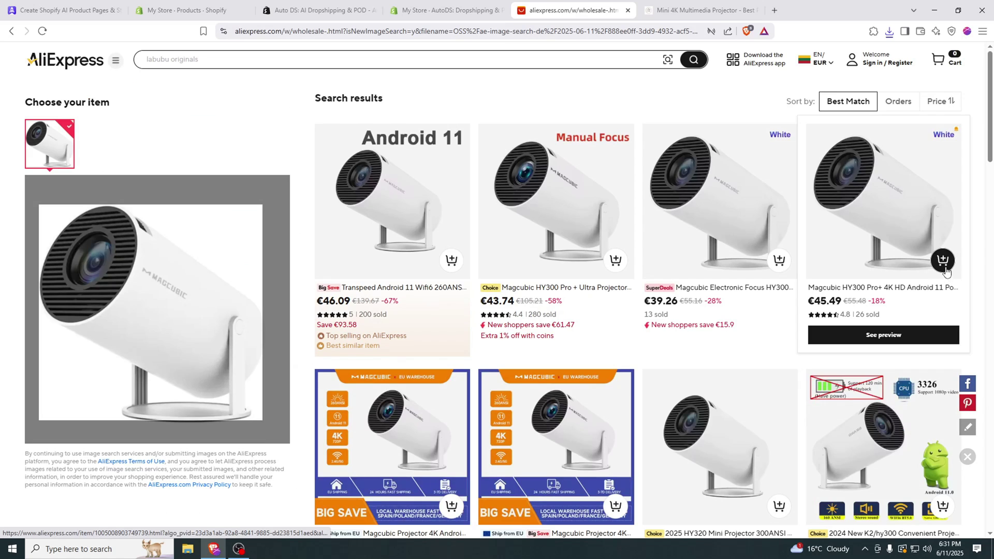
{"action": "scroll", "coordinate": [948, 265], "scroll_direction": "down", "scroll_amount": 2}
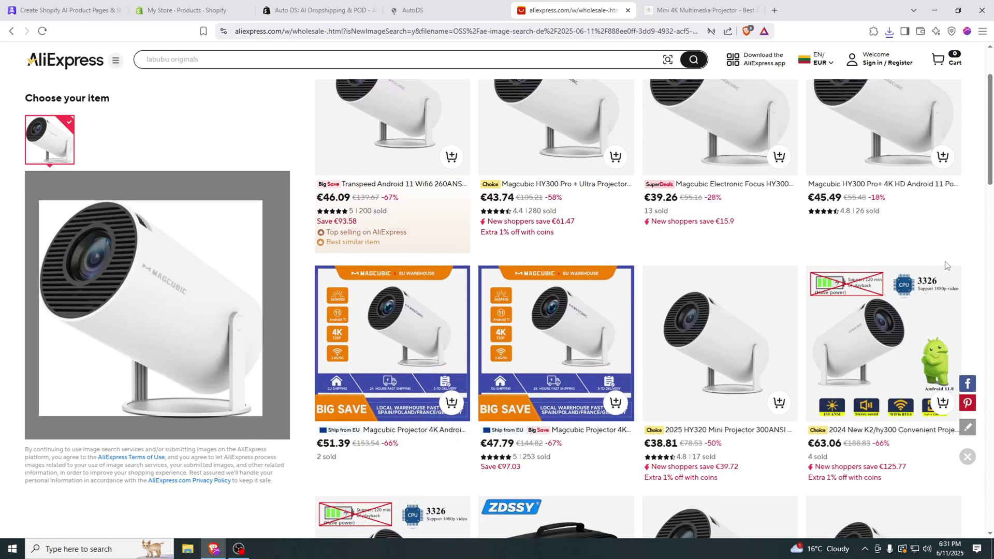
{"action": "mouse_move", "coordinate": [909, 255]}
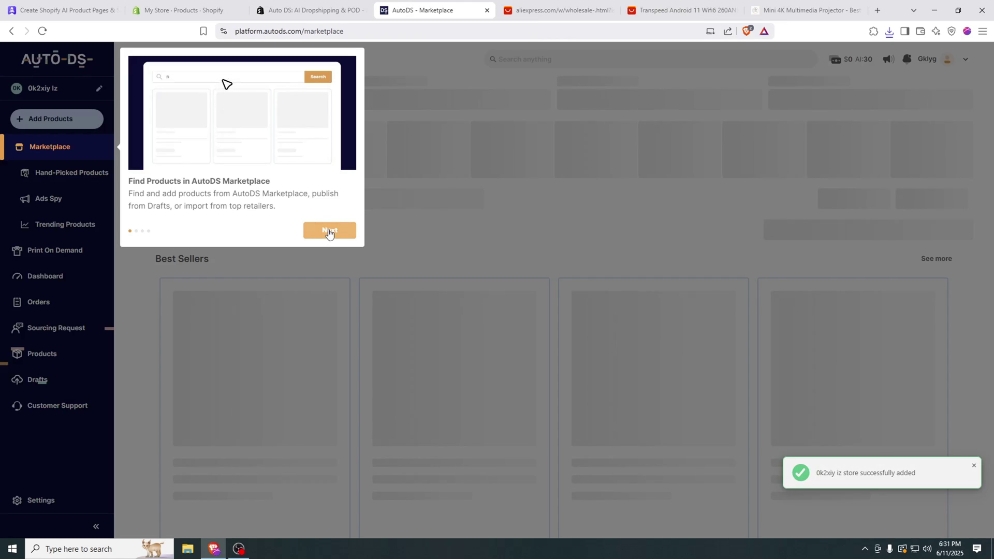
Step: Step through and finish the AutoDS onboarding tour
{"action": "left_click", "coordinate": [328, 233]}
{"action": "left_click", "coordinate": [328, 223]}
{"action": "left_click", "coordinate": [328, 461]}
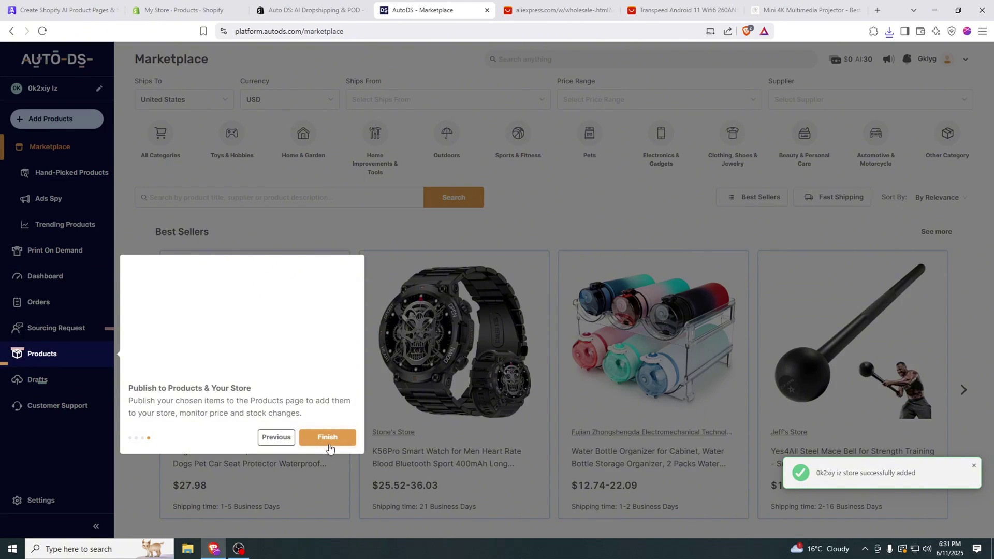
{"action": "left_click", "coordinate": [327, 437]}
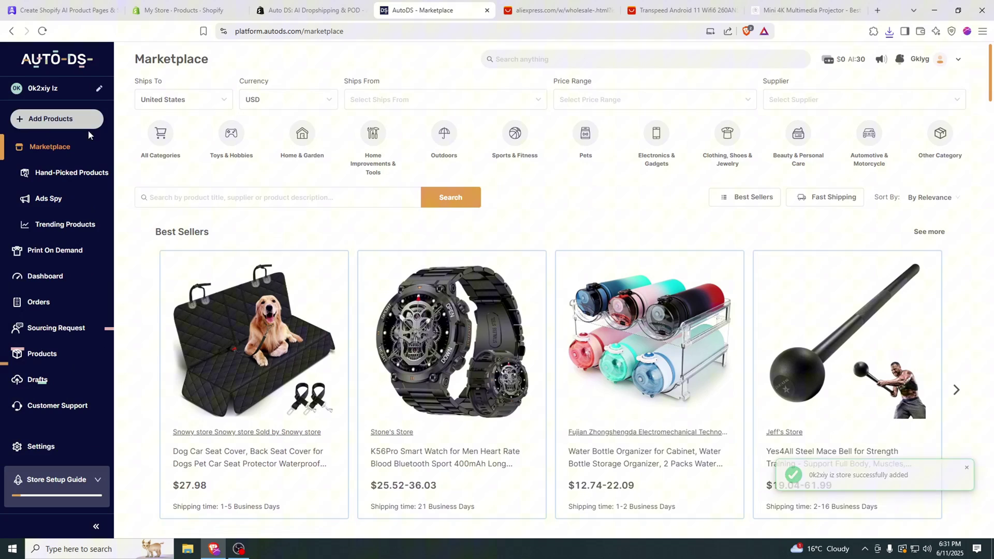
Step: Add the AliExpress projector as a single product by its link and publish it to the store
{"action": "left_click", "coordinate": [77, 123]}
{"action": "left_click", "coordinate": [77, 123]}
{"action": "left_click", "coordinate": [70, 125]}
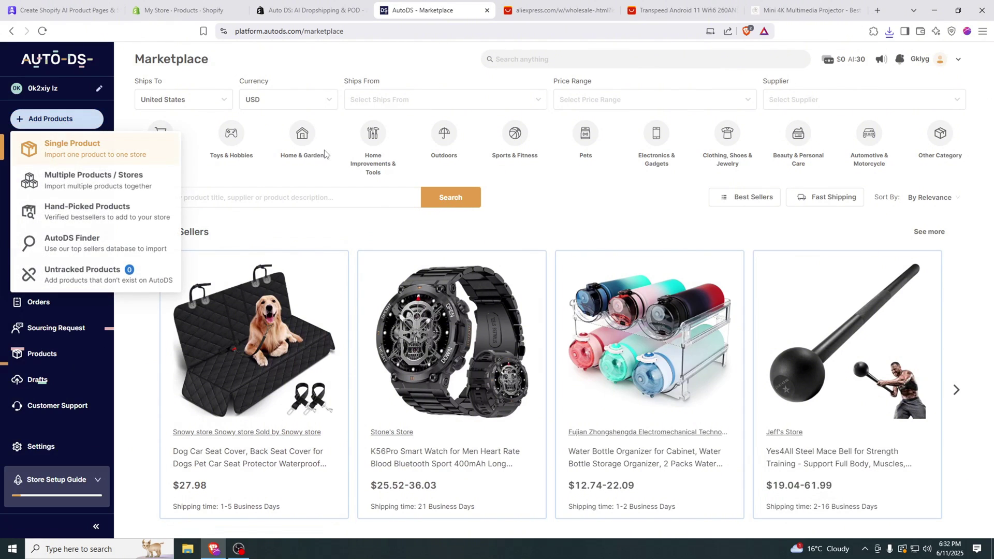
{"action": "left_click", "coordinate": [72, 147]}
{"action": "key", "text": "ctrl+v"}
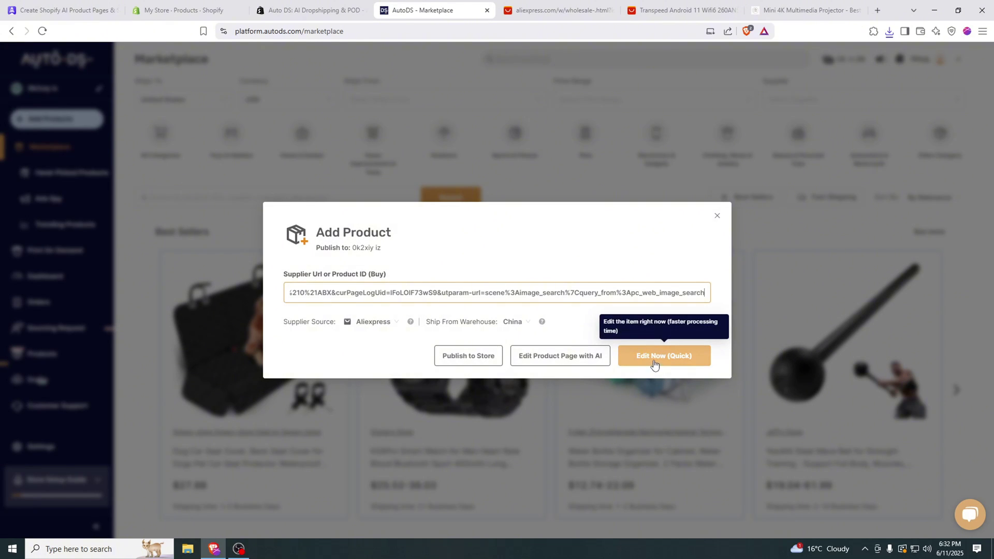
{"action": "left_click", "coordinate": [466, 356]}
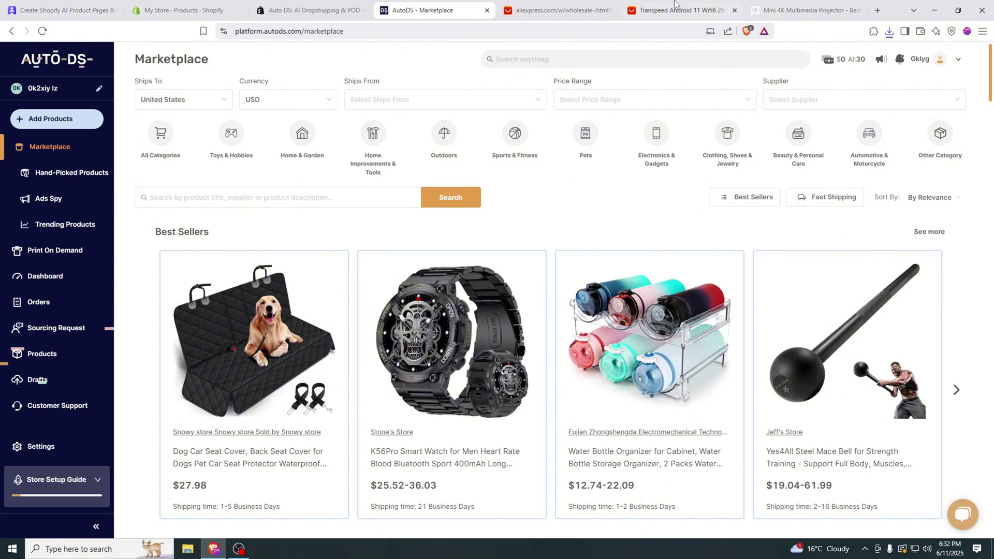
Step: Switch from AutoDS to the Cosy Projector TikTok profile tab
{"action": "left_click", "coordinate": [571, 5]}
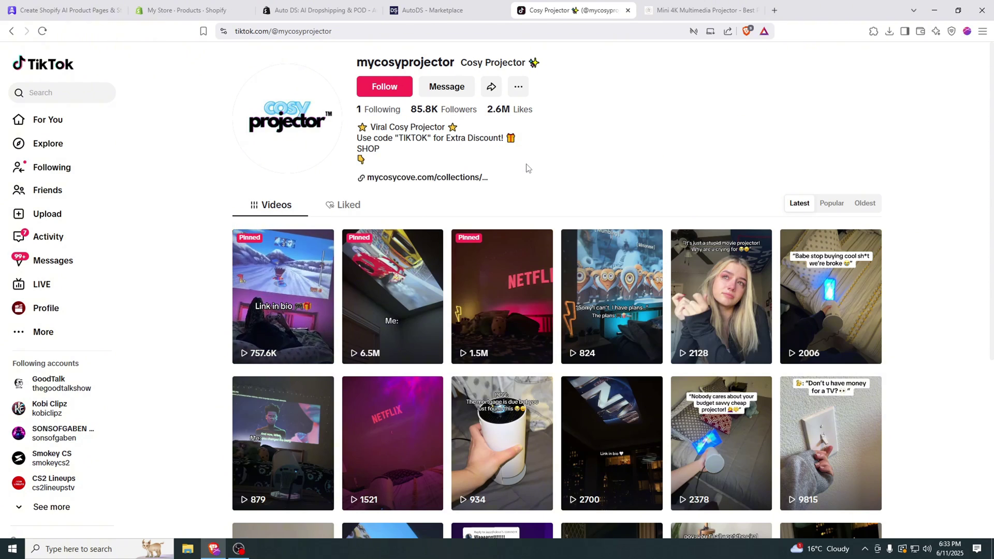
Step: Browse the Cosy Projector video grid and open the second pinned projector video
{"action": "scroll", "coordinate": [526, 167], "scroll_direction": "down", "scroll_amount": 2}
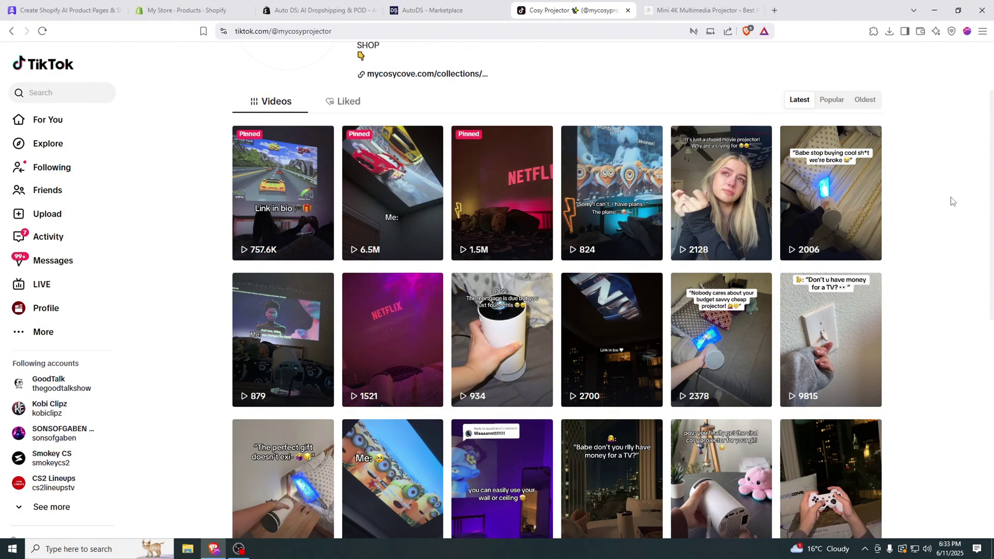
{"action": "scroll", "coordinate": [941, 204], "scroll_direction": "down", "scroll_amount": 3}
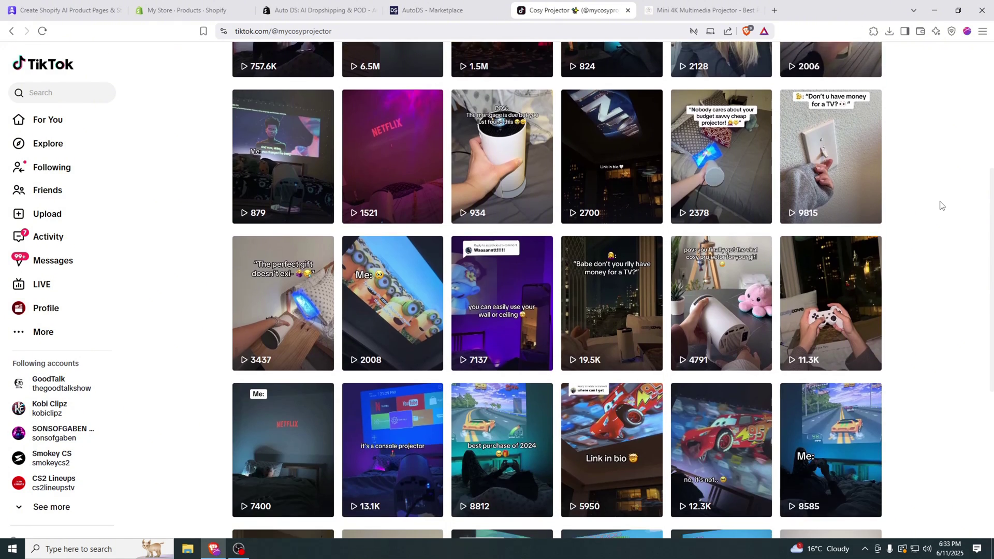
{"action": "scroll", "coordinate": [937, 209], "scroll_direction": "down", "scroll_amount": 3}
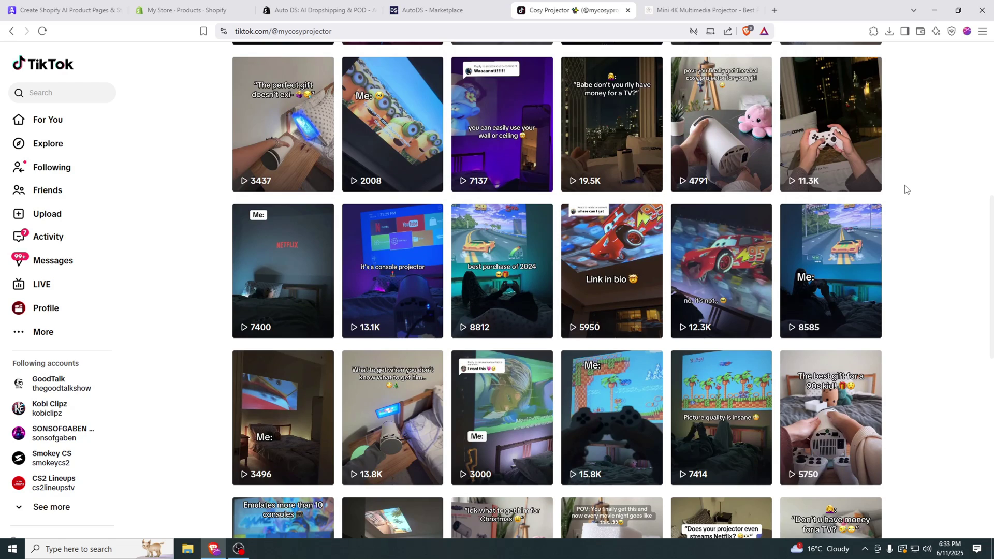
{"action": "scroll", "coordinate": [906, 189], "scroll_direction": "down", "scroll_amount": 3}
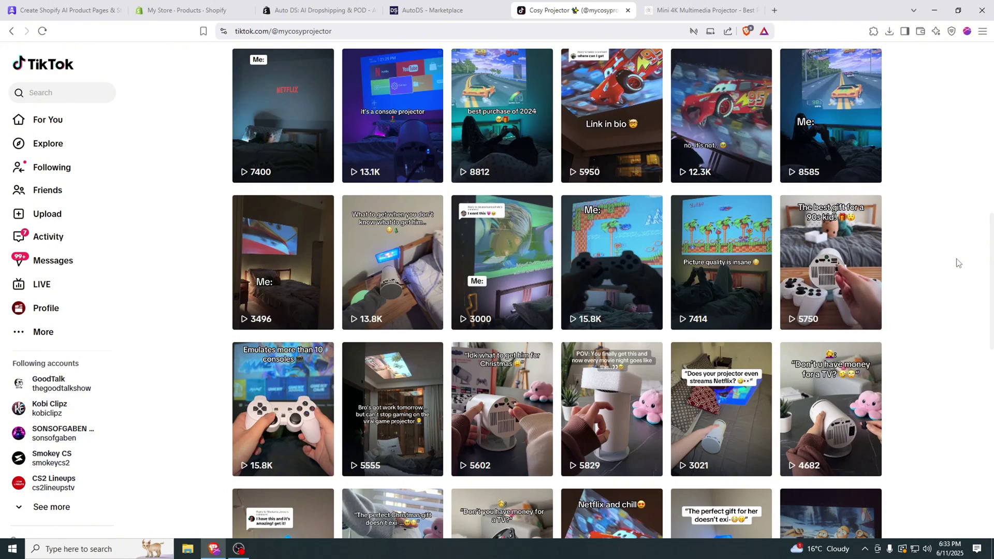
{"action": "scroll", "coordinate": [960, 263], "scroll_direction": "up", "scroll_amount": 4}
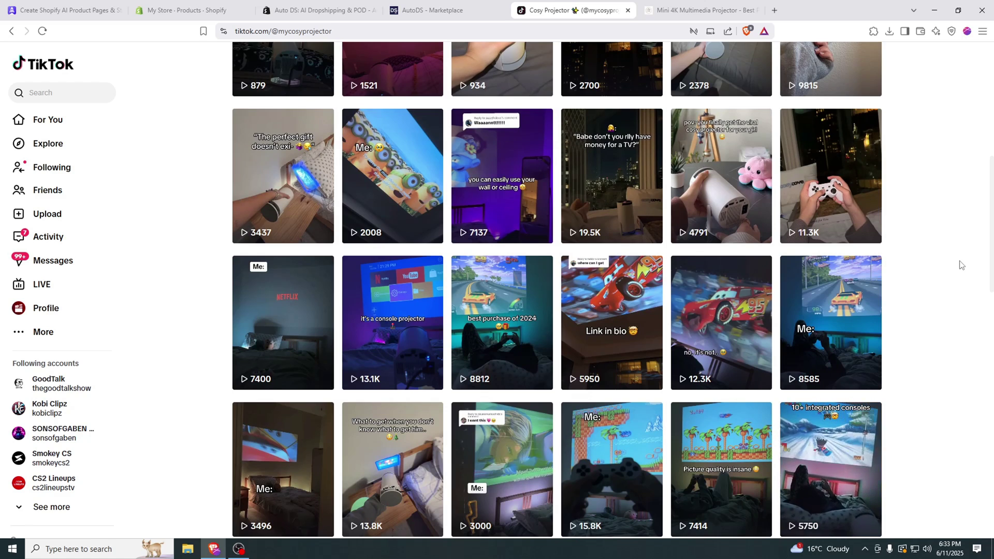
{"action": "scroll", "coordinate": [947, 269], "scroll_direction": "up", "scroll_amount": 8}
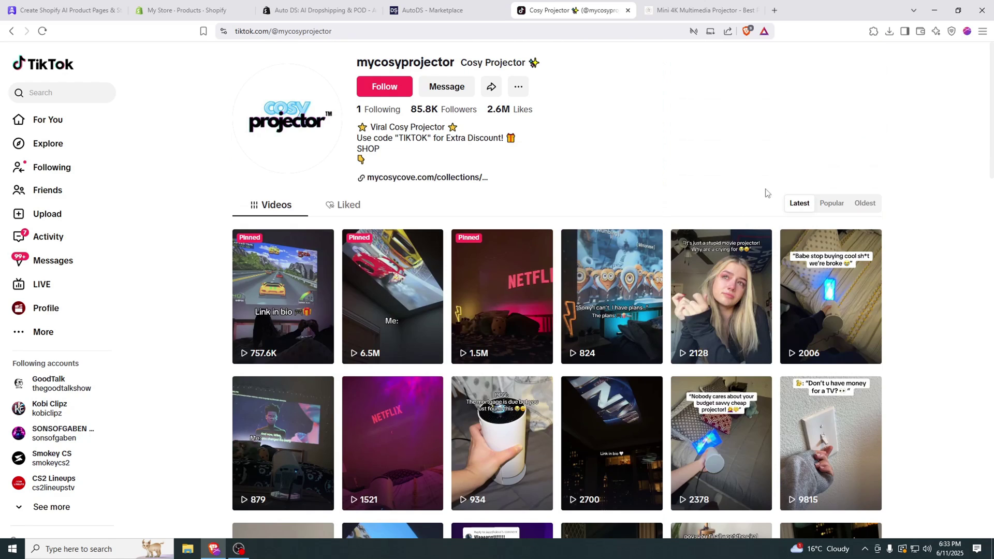
{"action": "left_click", "coordinate": [414, 262]}
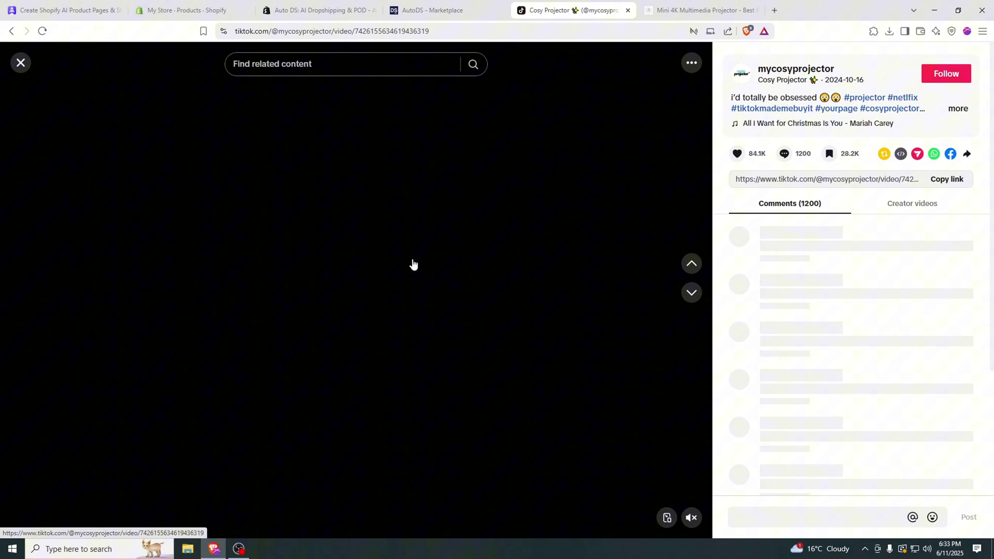
{"action": "left_click", "coordinate": [21, 63]}
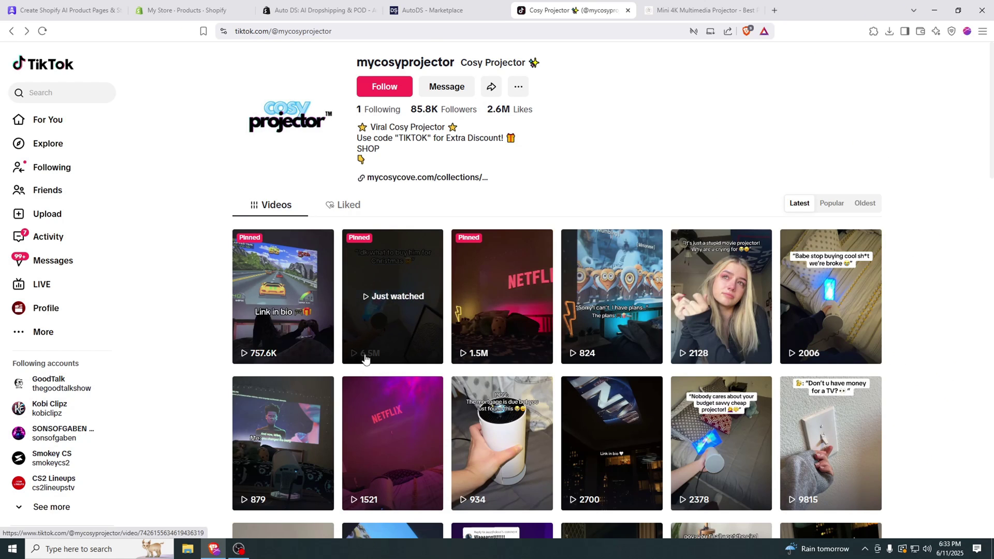
{"action": "left_click", "coordinate": [417, 282]}
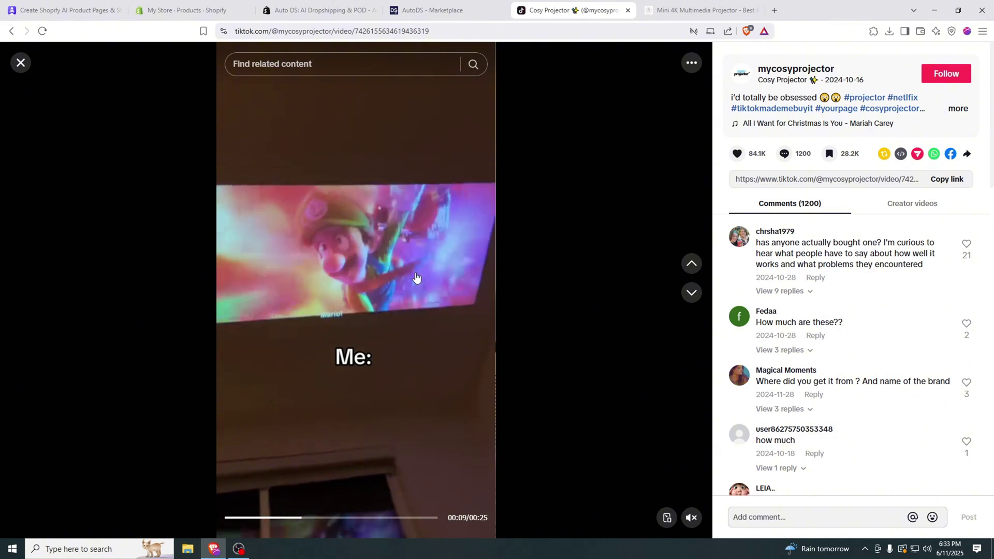
Step: Pause the TikTok video and start a Shopify admin search for facebook
{"action": "left_click", "coordinate": [368, 245]}
{"action": "left_click", "coordinate": [183, 10]}
{"action": "left_click", "coordinate": [374, 56]}
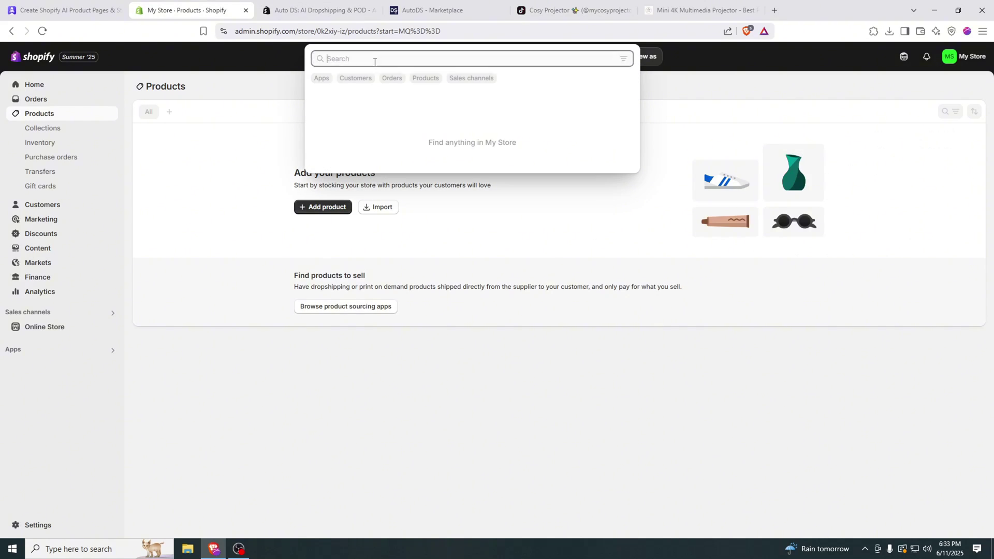
{"action": "type", "text": "facebo"}
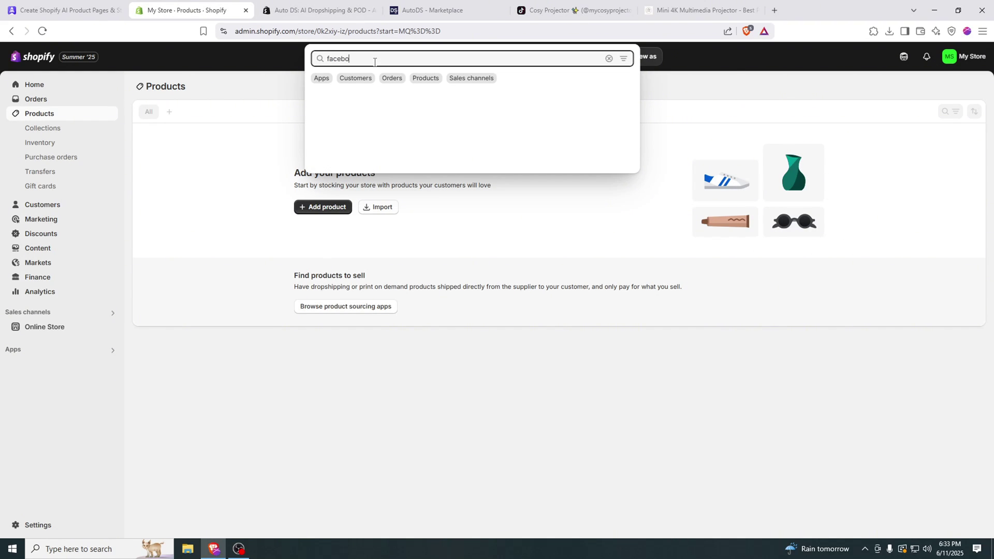